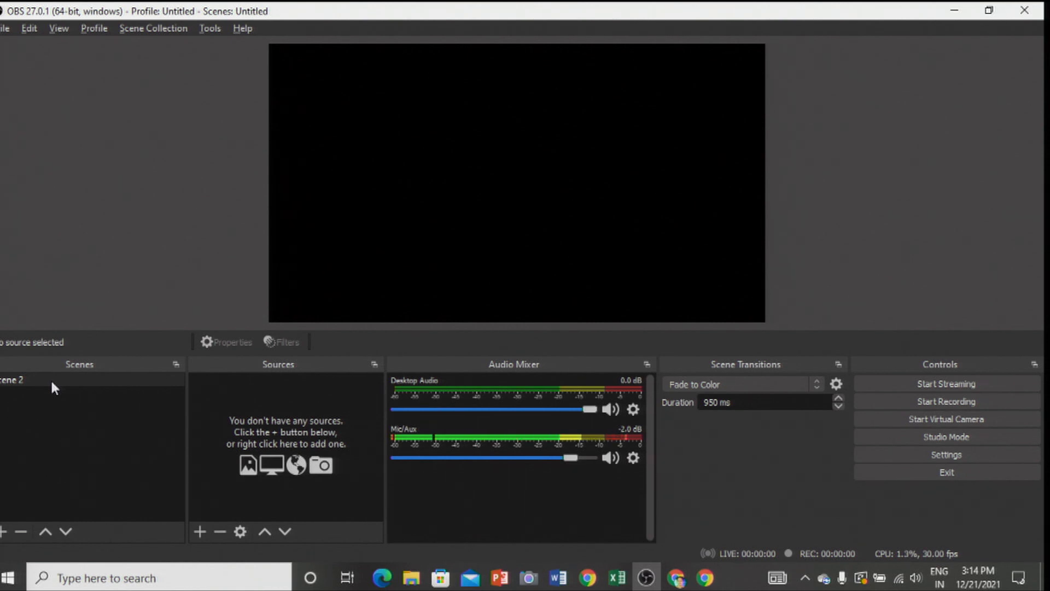
- Rename the existing scene as "Lecture in ANN"
{"action": "right_click", "coordinate": [52, 383]}
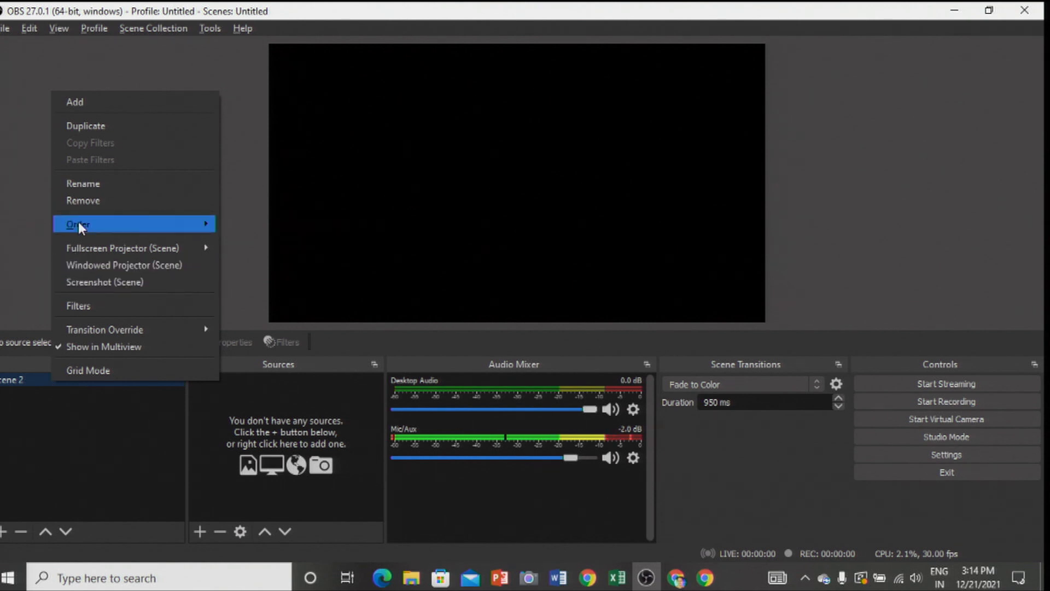
{"action": "left_click", "coordinate": [84, 185]}
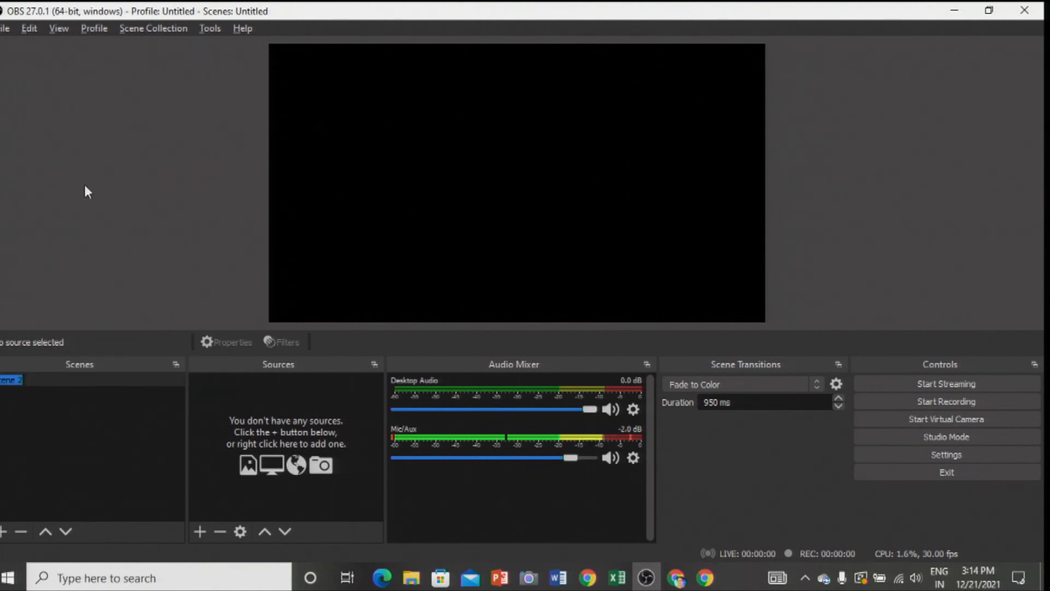
{"action": "type", "text": "Lect"}
{"action": "type", "text": "ure in ANN"}
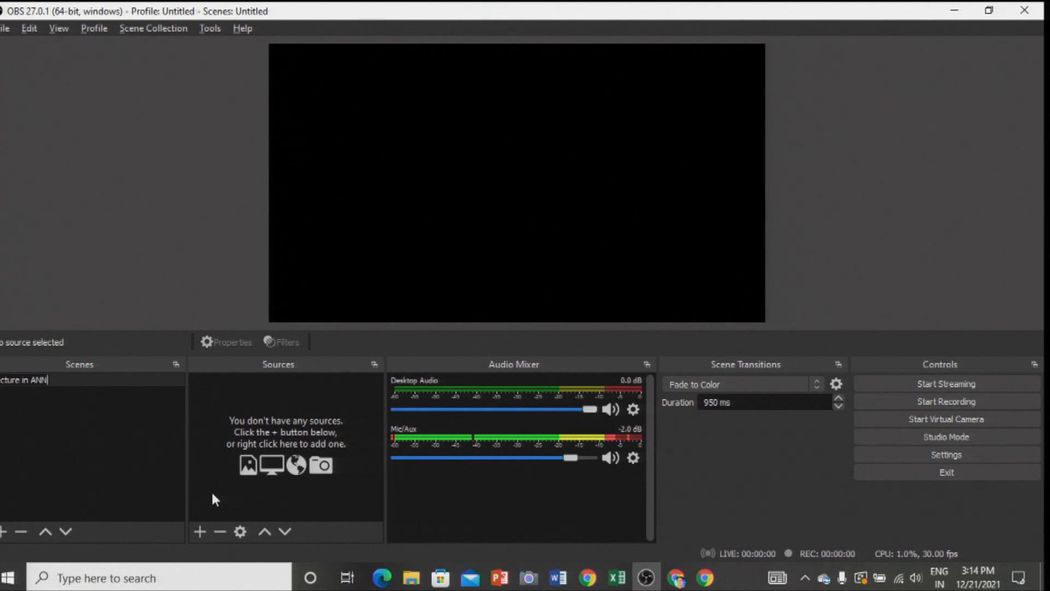
- Add a new Image source named MOON to the scene
{"action": "left_click", "coordinate": [200, 533]}
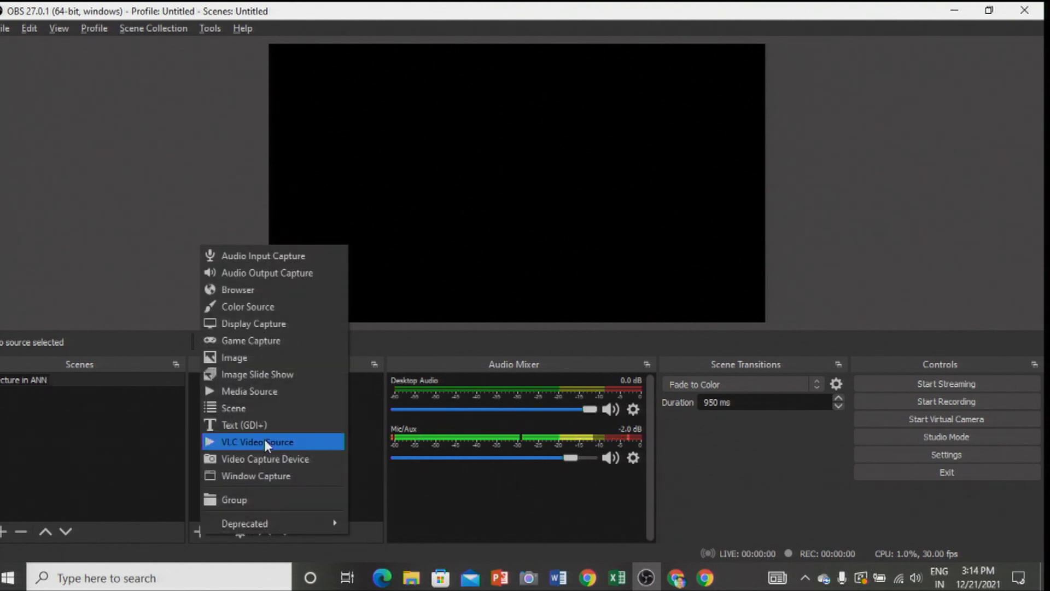
{"action": "left_click", "coordinate": [240, 358]}
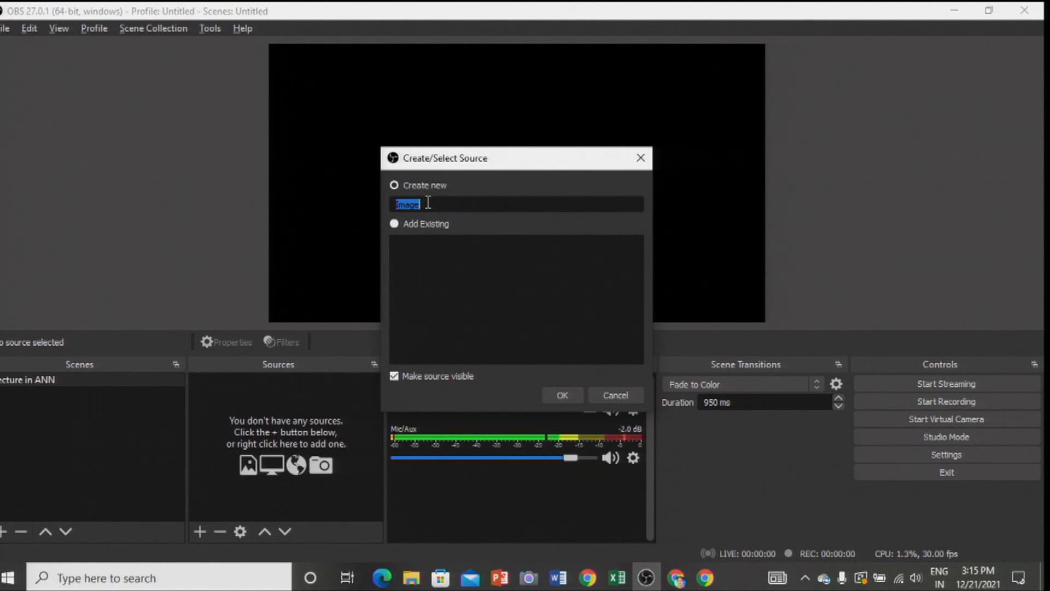
{"action": "type", "text": "MOON"}
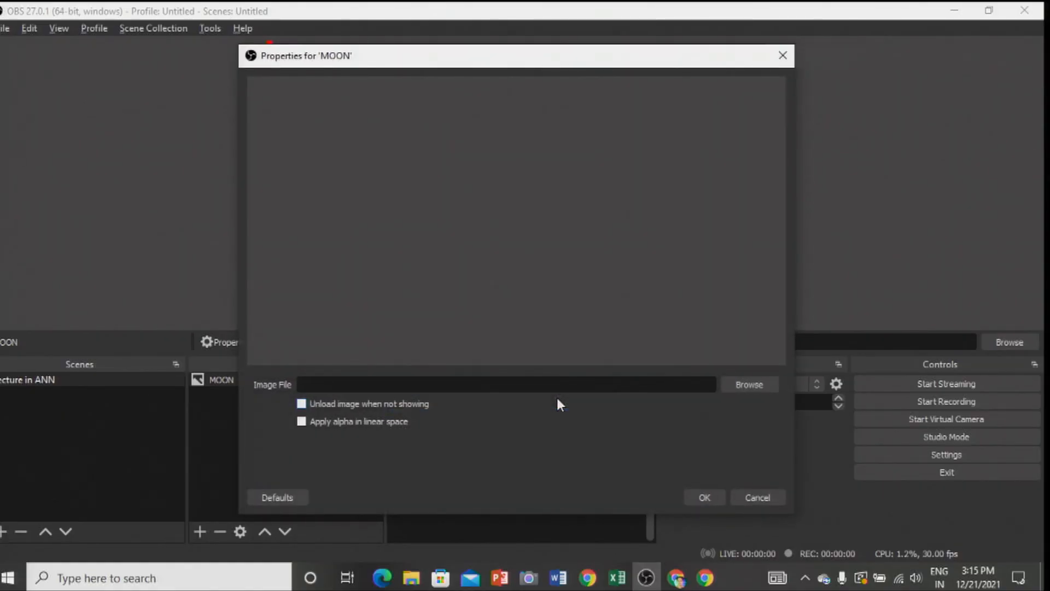
- Load the bwmoon image from the Documents folder into the MOON source
{"action": "left_click", "coordinate": [749, 385]}
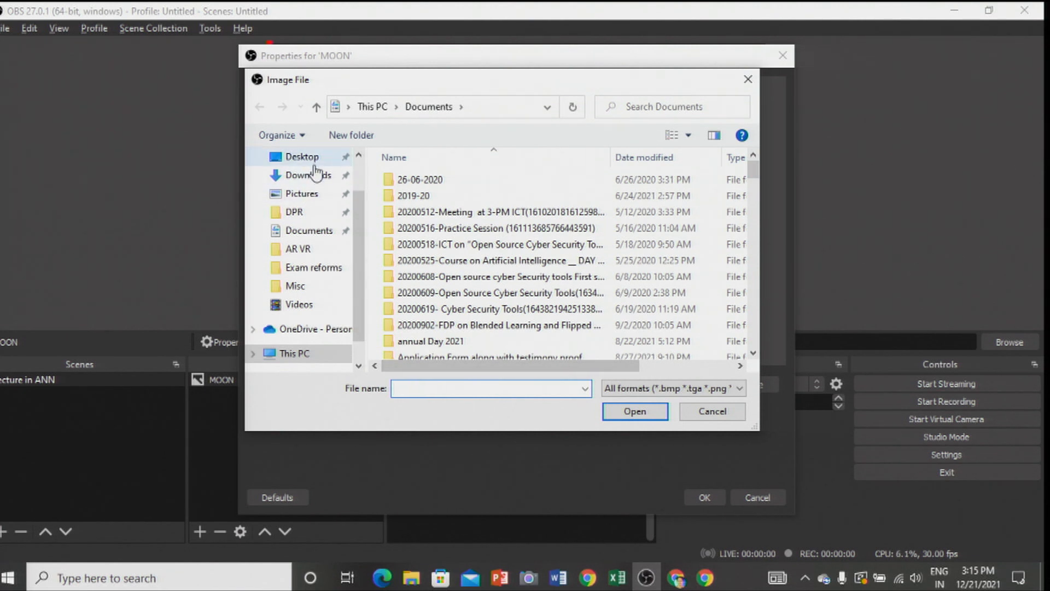
{"action": "left_click", "coordinate": [322, 230]}
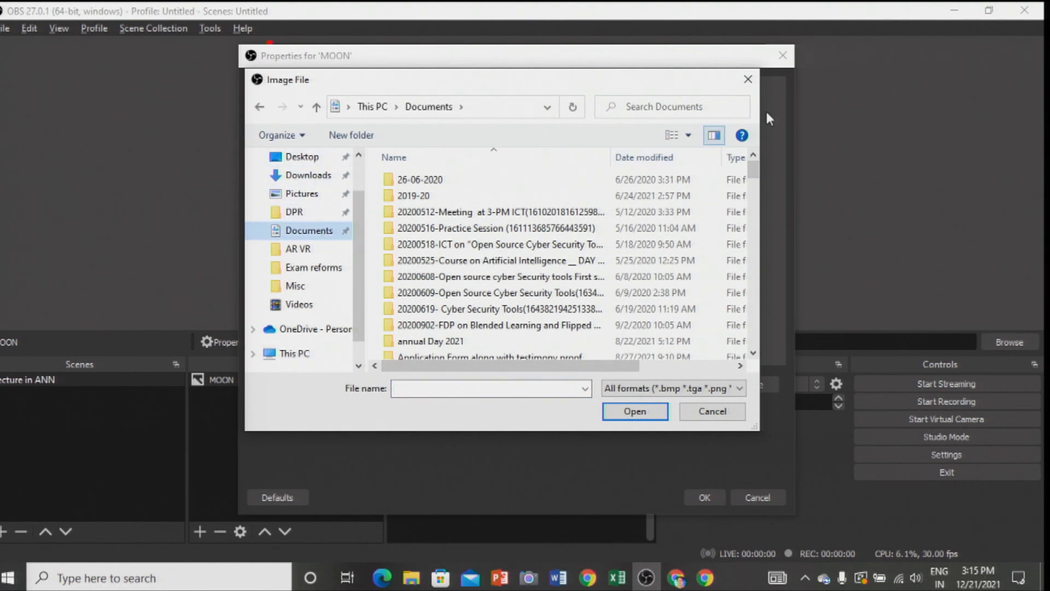
{"action": "scroll", "coordinate": [757, 170], "scroll_direction": "down", "scroll_amount": 5}
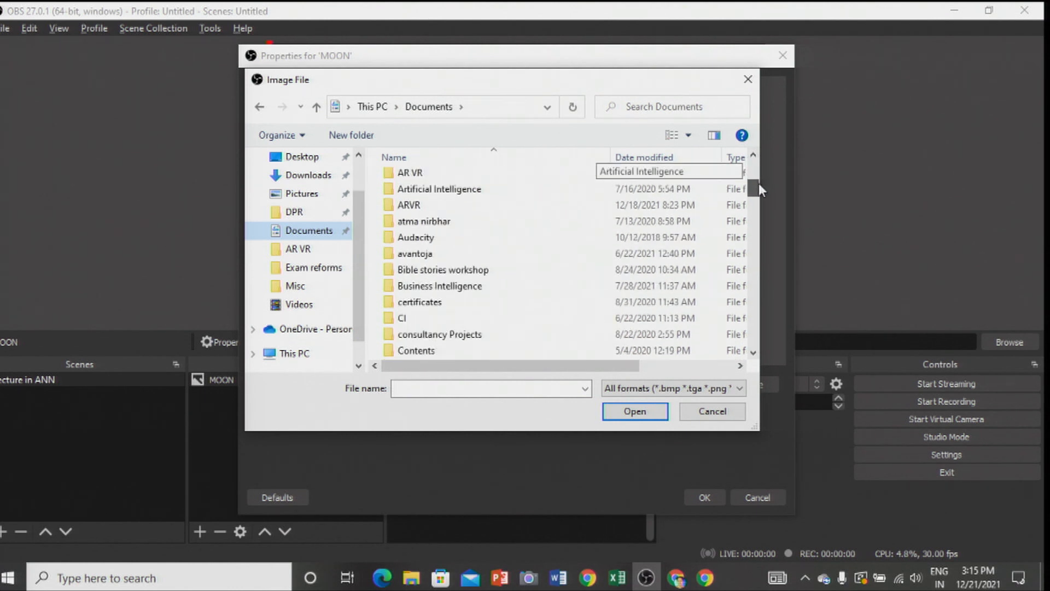
{"action": "left_click_drag", "start_coordinate": [759, 188], "coordinate": [775, 287]}
{"action": "left_click", "coordinate": [425, 286]}
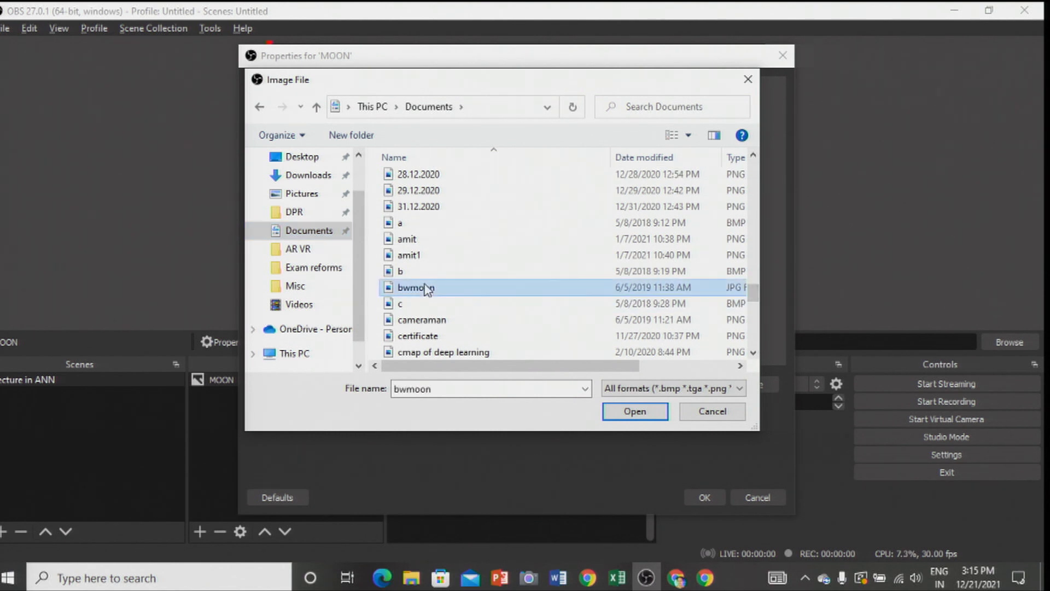
{"action": "left_click", "coordinate": [631, 411]}
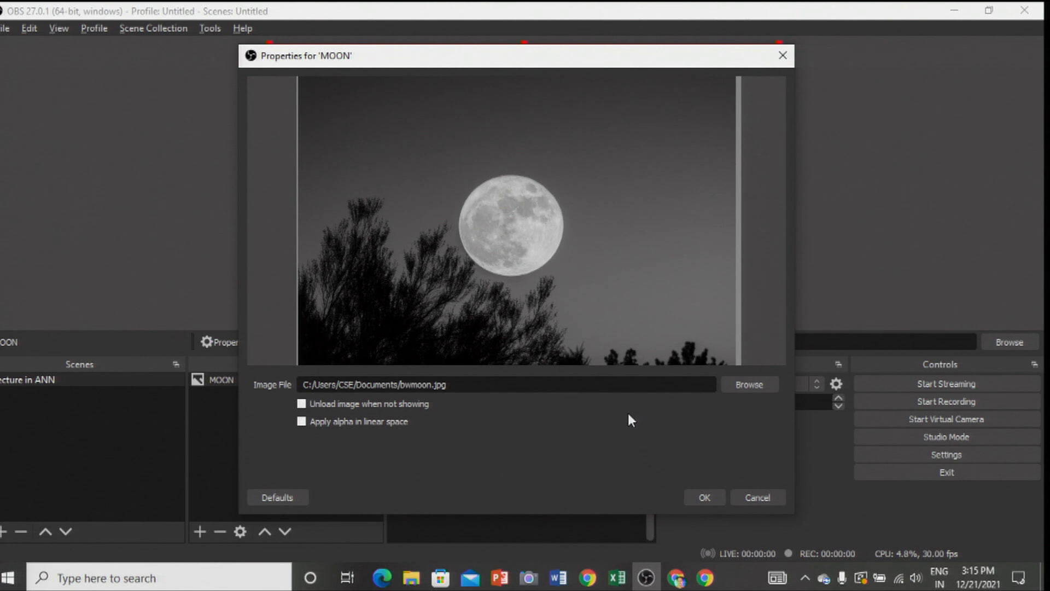
{"action": "left_click", "coordinate": [704, 498]}
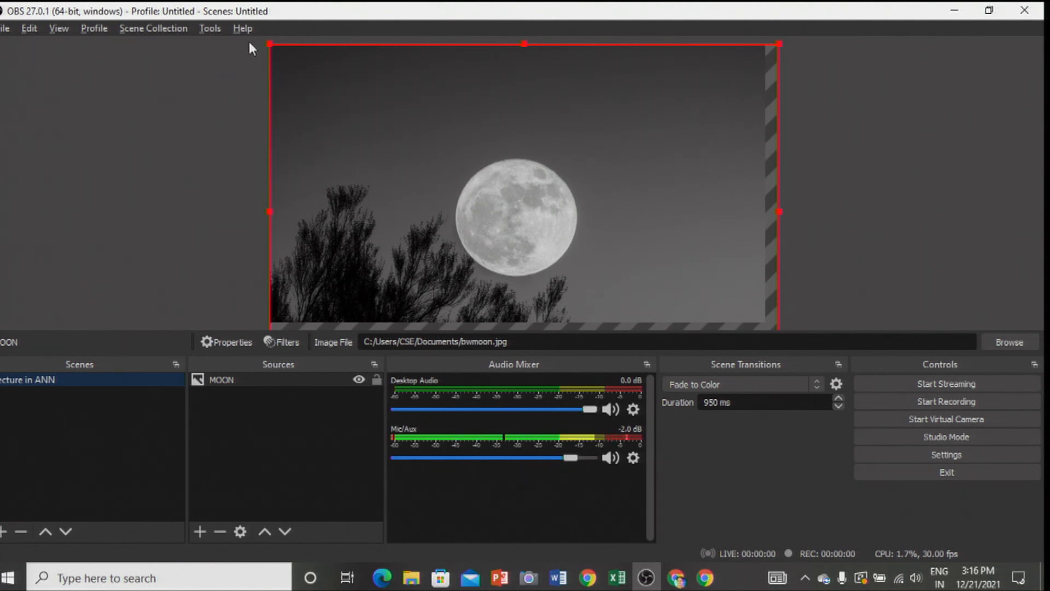
- Shrink the moon image to under a third of the canvas width and place it in the canvas's upper-right corner
{"action": "left_click_drag", "start_coordinate": [270, 43], "coordinate": [549, 235]}
{"action": "left_click_drag", "start_coordinate": [619, 248], "coordinate": [530, 94]}
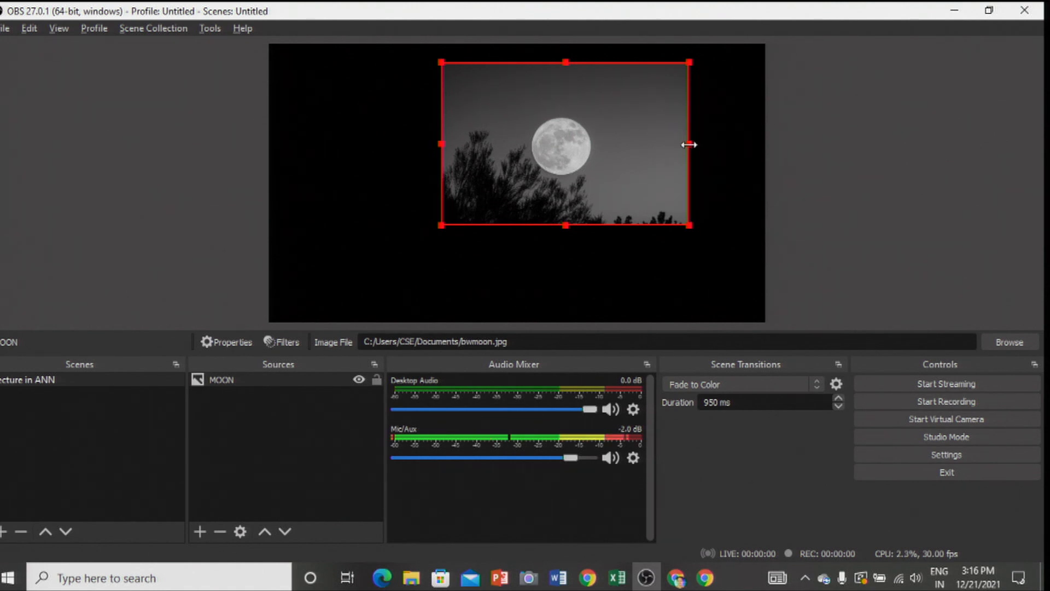
{"action": "left_click_drag", "start_coordinate": [689, 144], "coordinate": [687, 119]}
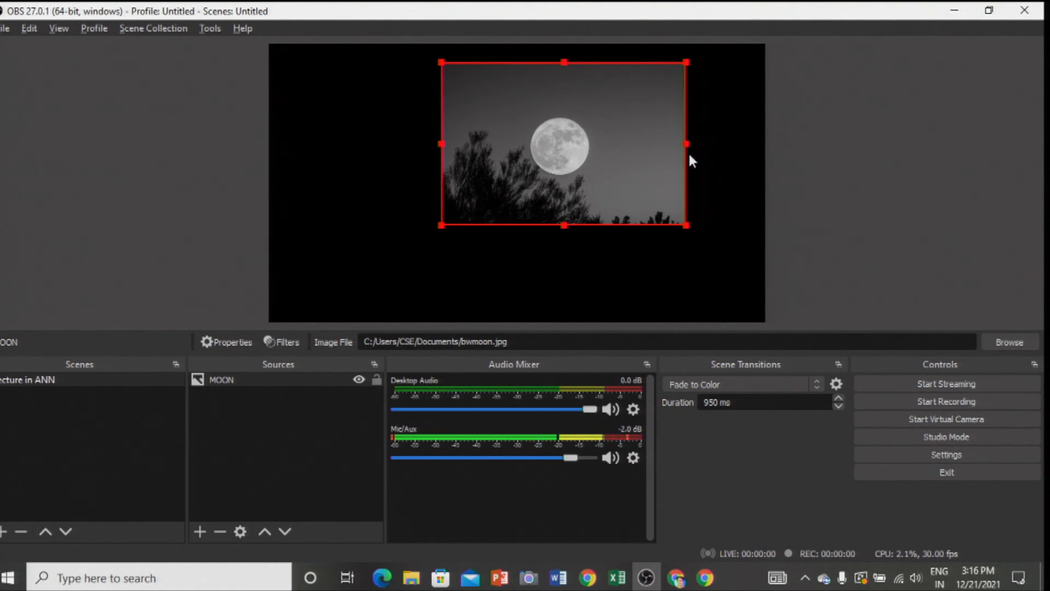
{"action": "left_click_drag", "start_coordinate": [688, 143], "coordinate": [587, 151]}
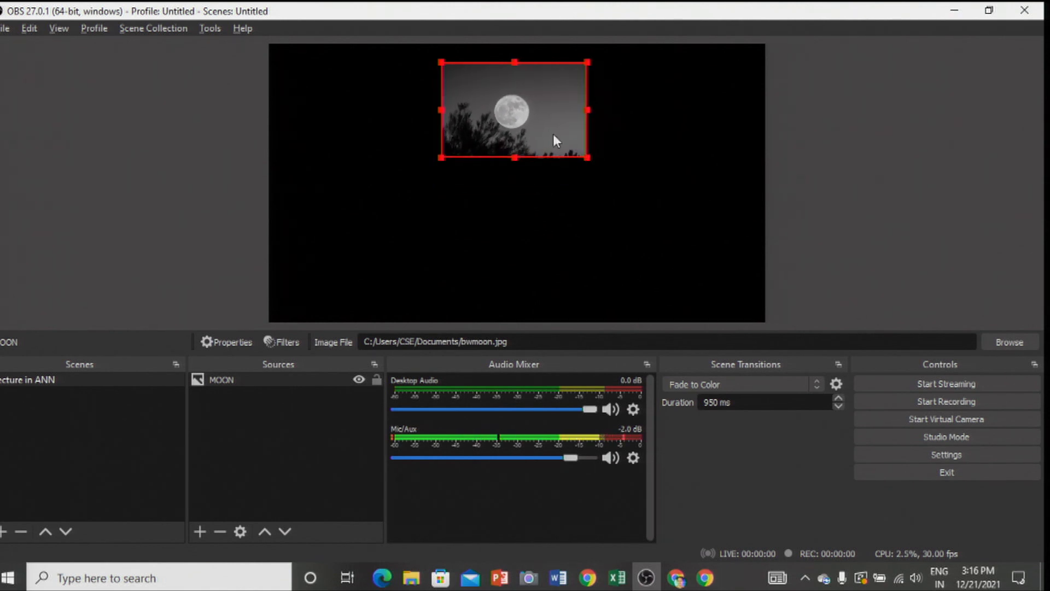
{"action": "left_click_drag", "start_coordinate": [560, 115], "coordinate": [734, 103]}
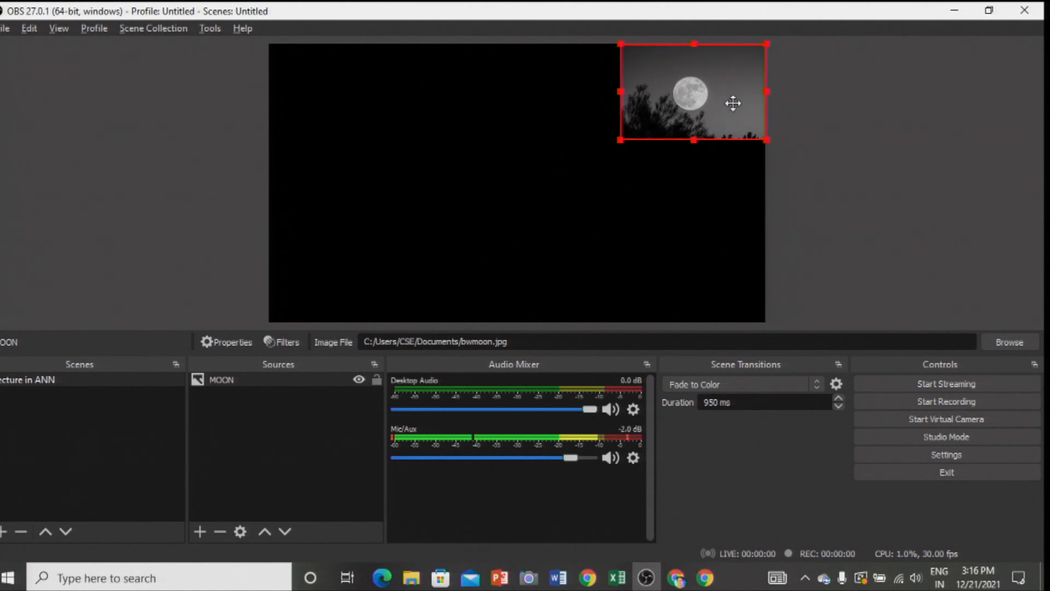
{"action": "left_click", "coordinate": [680, 196]}
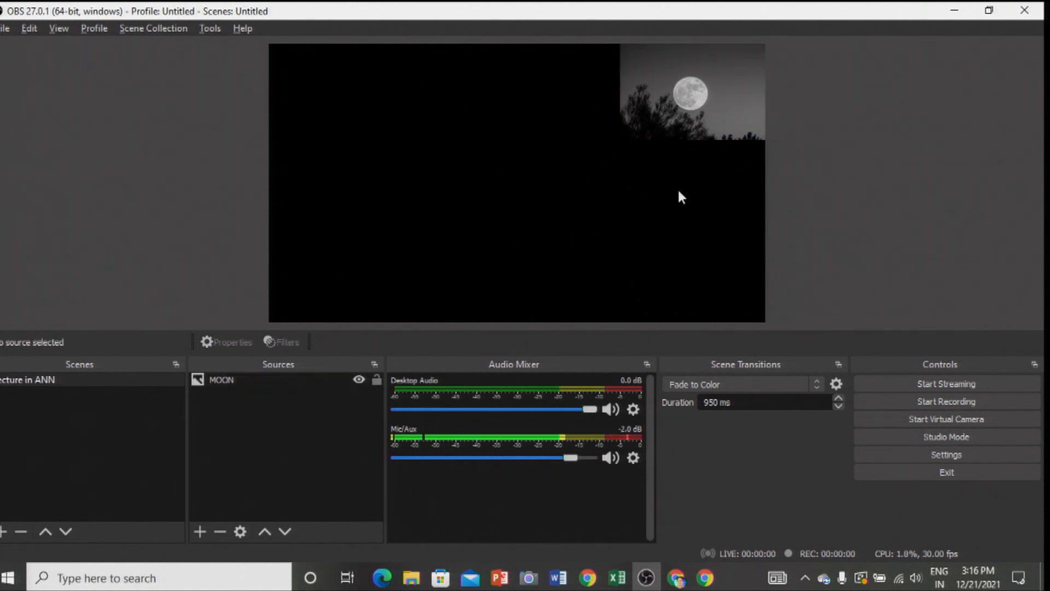
- Add a new Text (GDI+) source named hello to the scene
{"action": "left_click", "coordinate": [200, 531]}
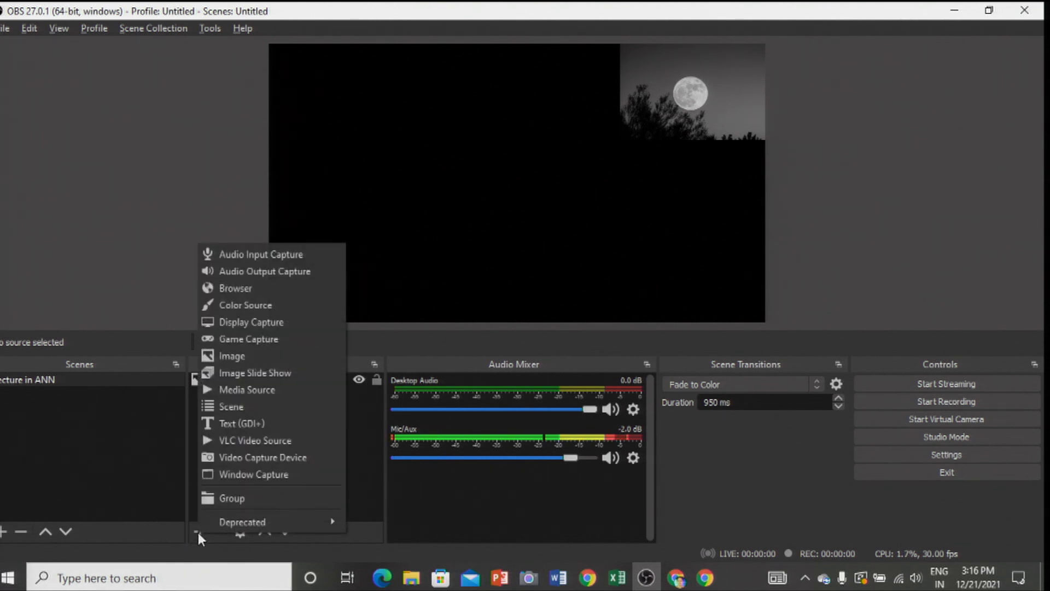
{"action": "left_click", "coordinate": [235, 424]}
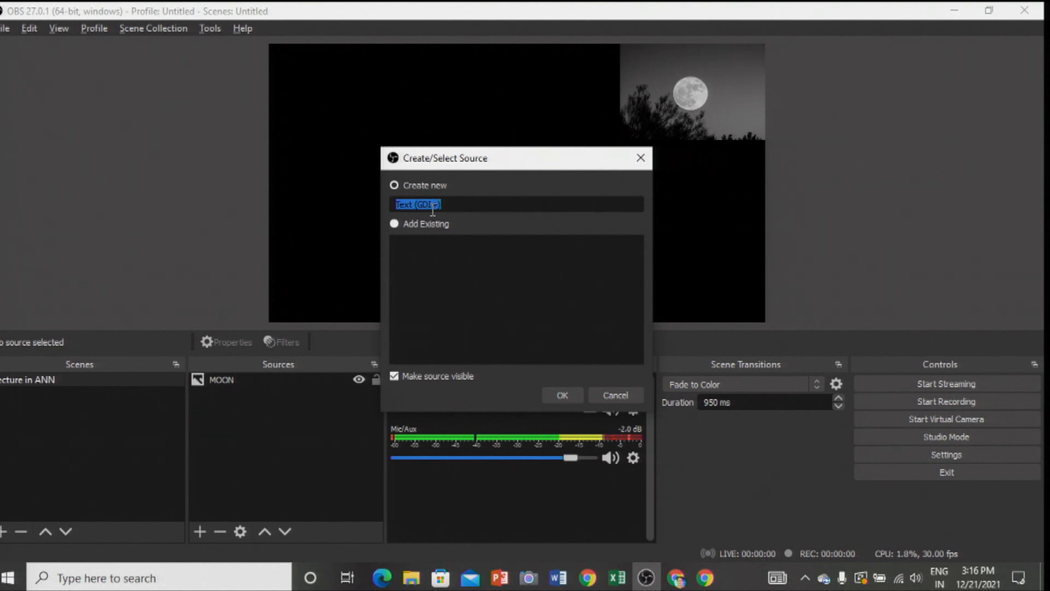
{"action": "type", "text": "hello"}
{"action": "left_click", "coordinate": [565, 395]}
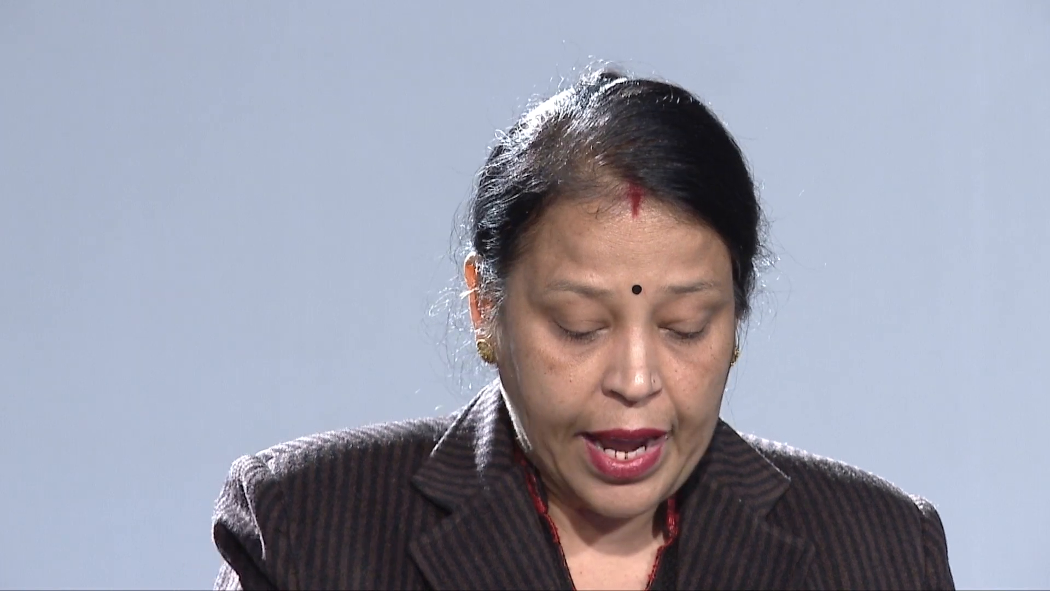
- Enter "Hello participants" as the text of the hello source
{"action": "type", "text": "He"}
{"action": "type", "text": "llo par"}
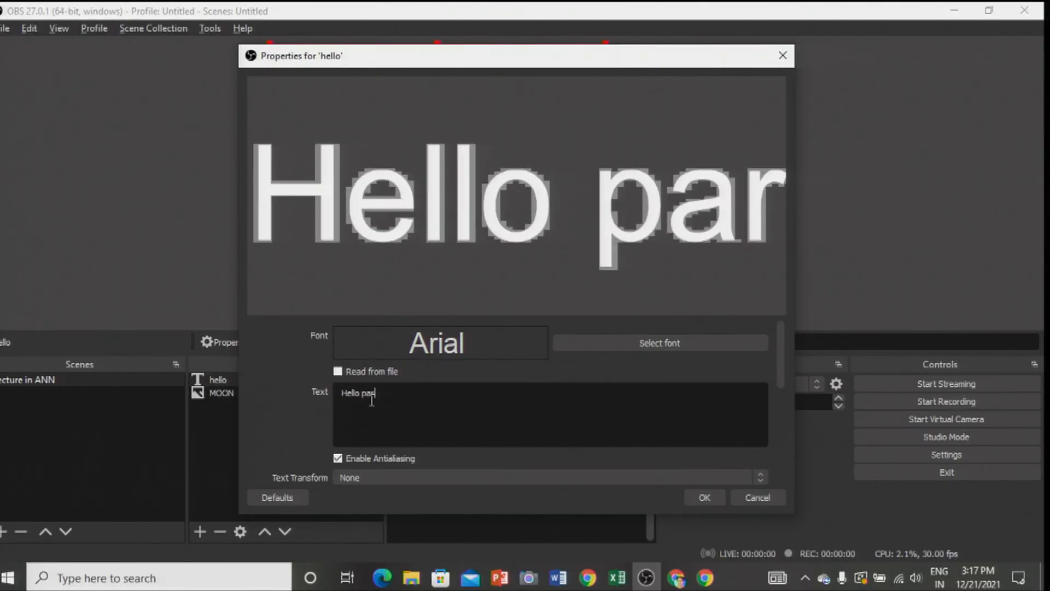
{"action": "type", "text": "ticipants"}
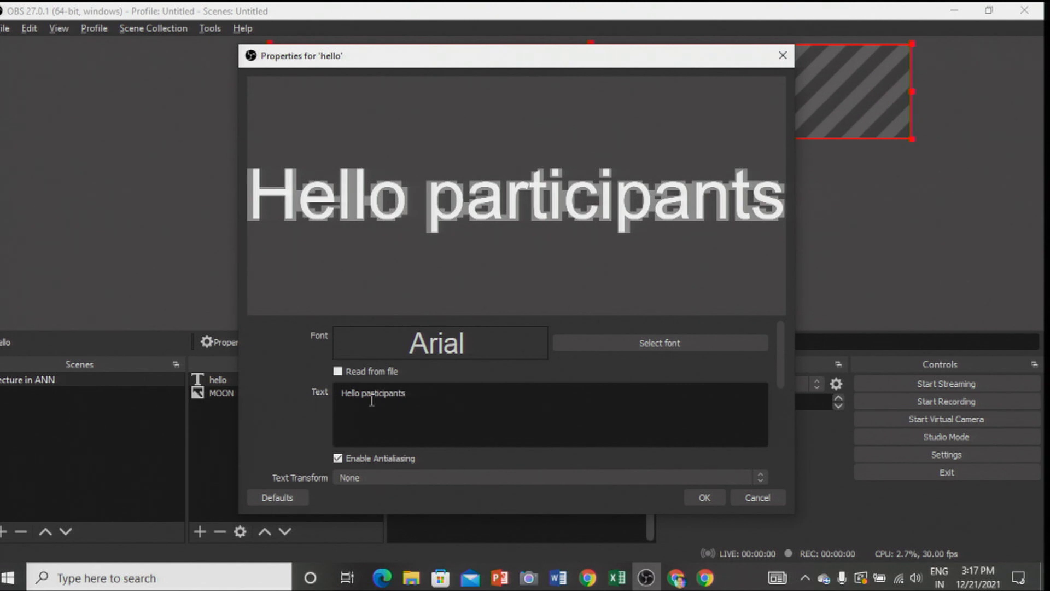
{"action": "left_click", "coordinate": [703, 498]}
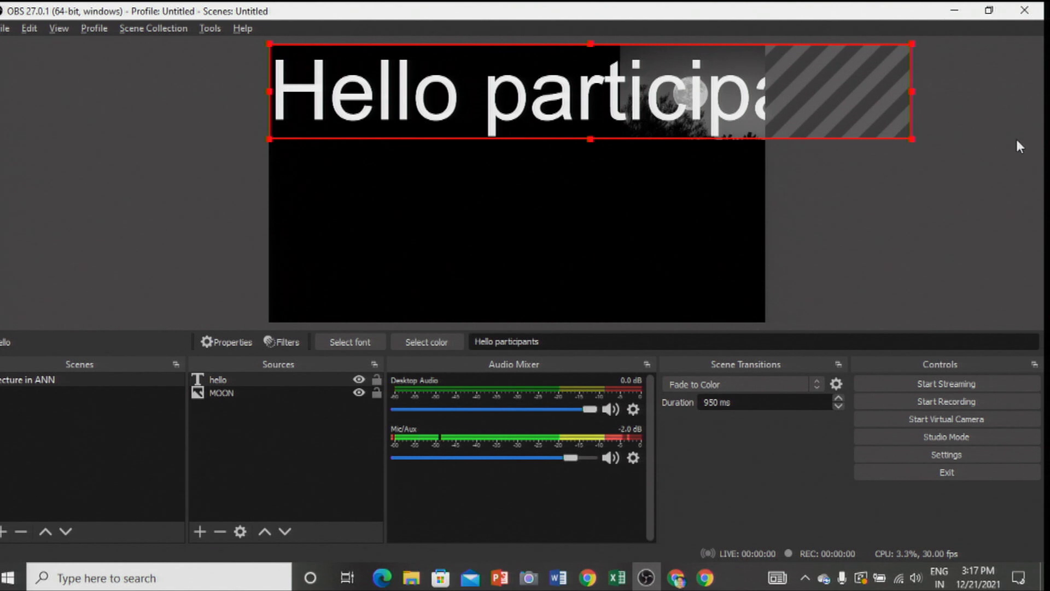
- Scale the "Hello participants" text down to fit beside the moon image and colour it dark red (#aa0000)
{"action": "left_click_drag", "start_coordinate": [910, 138], "coordinate": [300, 91]}
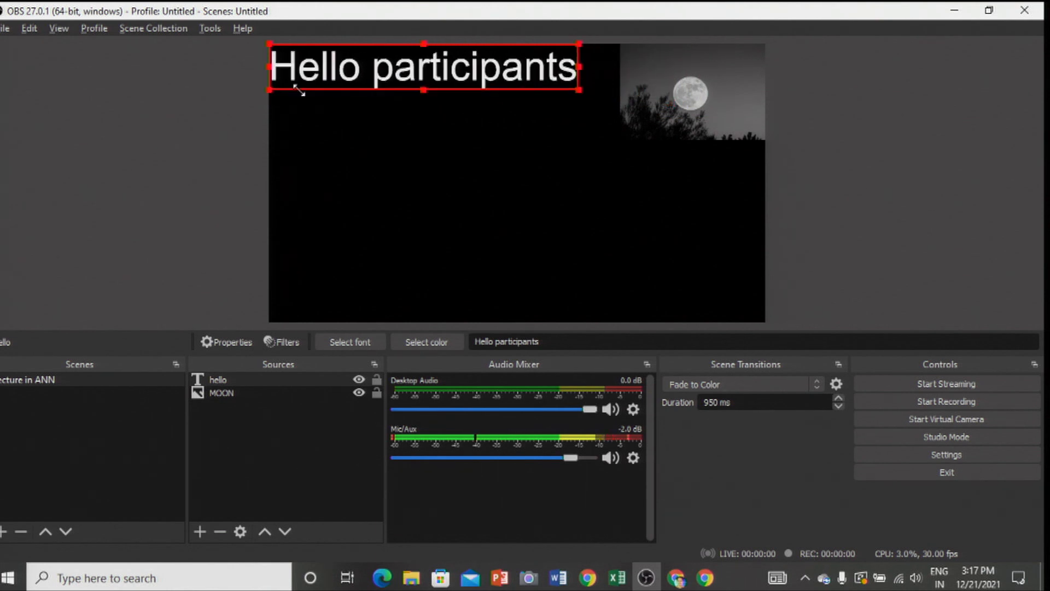
{"action": "left_click_drag", "start_coordinate": [369, 44], "coordinate": [386, 64]}
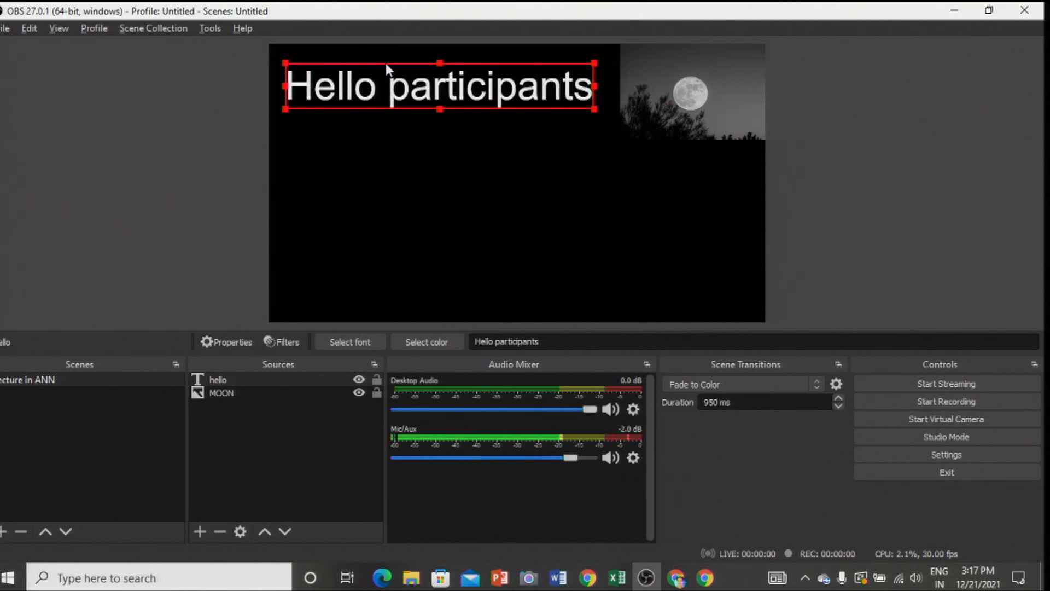
{"action": "left_click", "coordinate": [428, 342]}
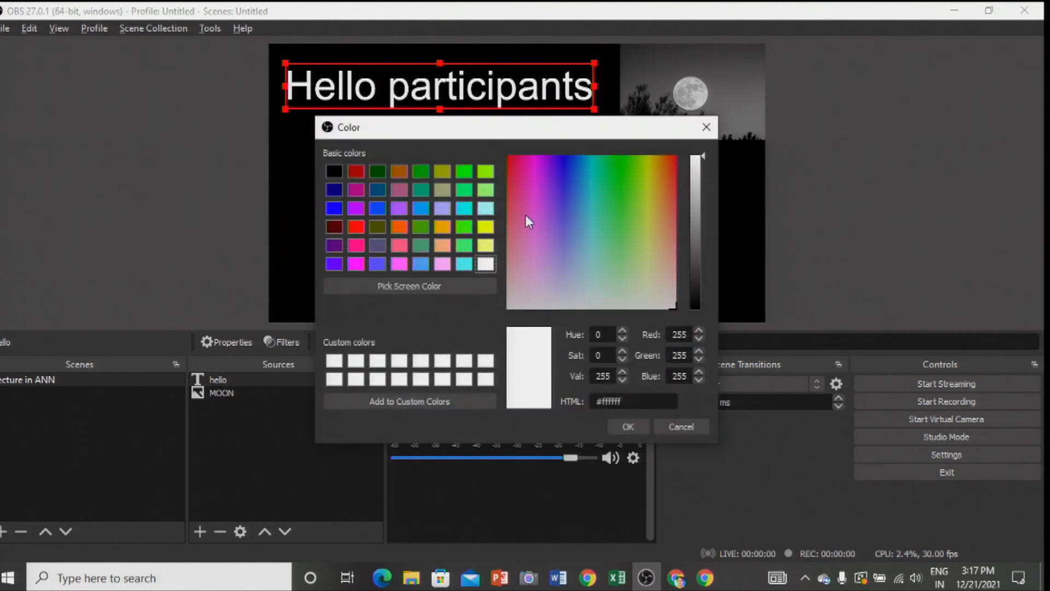
{"action": "left_click", "coordinate": [356, 172]}
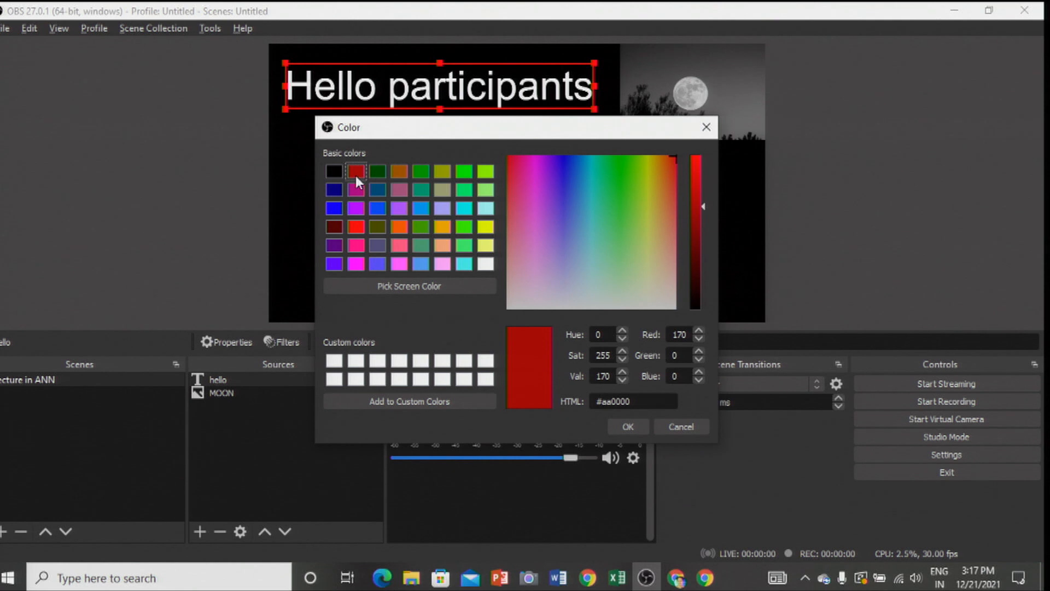
{"action": "left_click", "coordinate": [628, 427]}
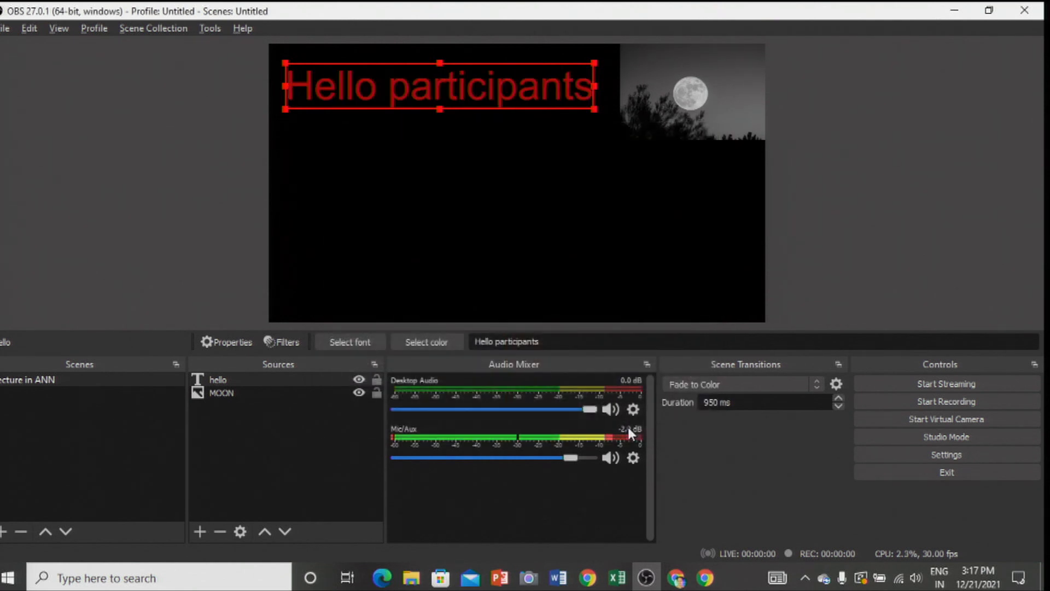
{"action": "left_click", "coordinate": [423, 247]}
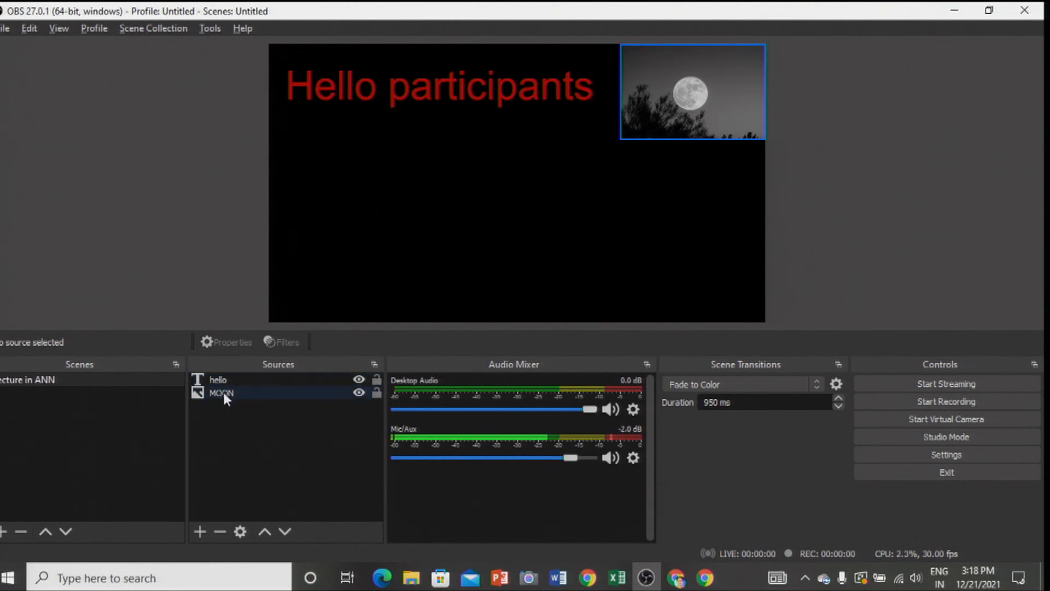
- Move the MOON source above hello in the stacking order and enlarge the image over the text and most of the canvas
{"action": "left_click", "coordinate": [222, 389]}
{"action": "left_click_drag", "start_coordinate": [222, 390], "coordinate": [221, 376]}
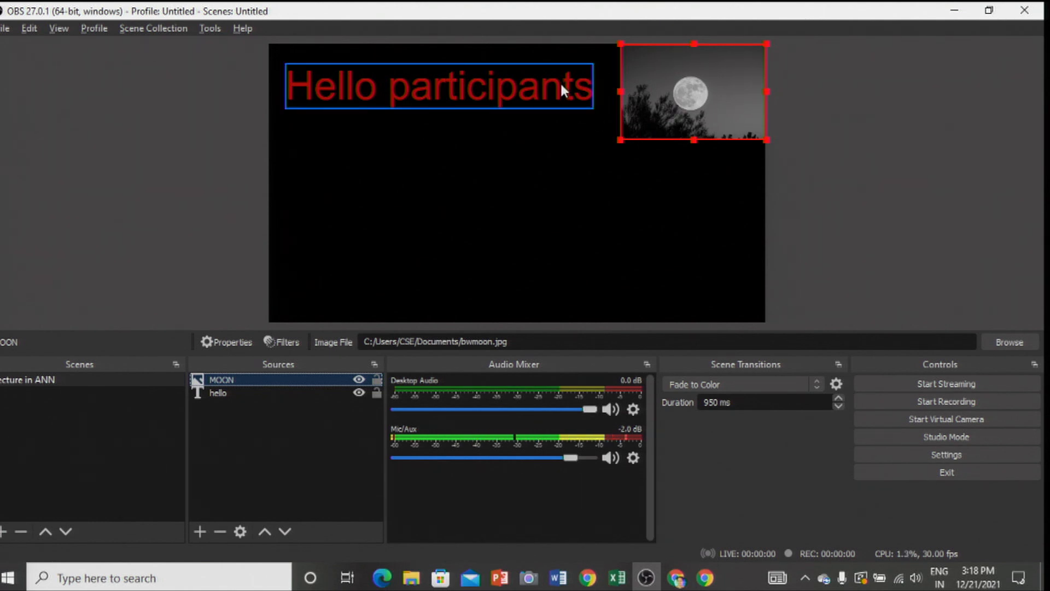
{"action": "left_click_drag", "start_coordinate": [620, 142], "coordinate": [274, 197]}
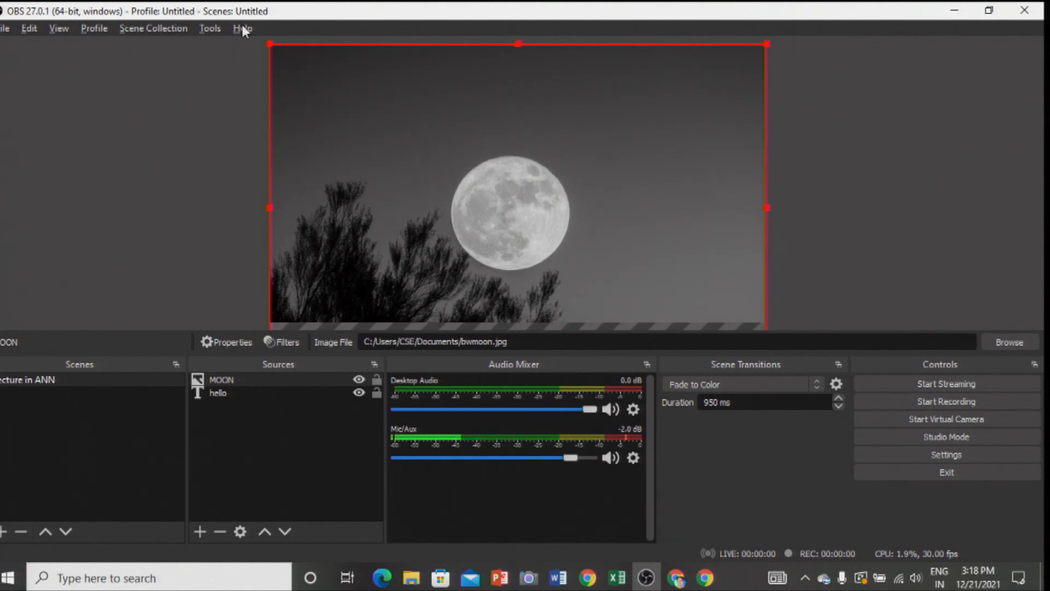
{"action": "left_click_drag", "start_coordinate": [268, 39], "coordinate": [323, 75]}
{"action": "left_click_drag", "start_coordinate": [432, 120], "coordinate": [382, 94]}
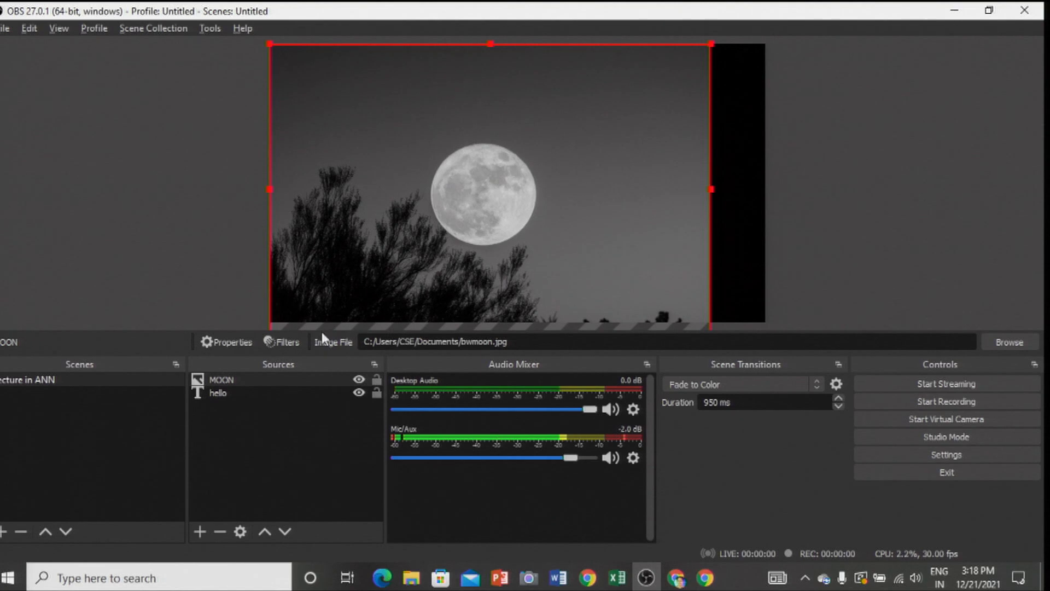
- Move the hello text source above MOON in the stacking order, then select the moon image on the canvas
{"action": "left_click", "coordinate": [222, 394]}
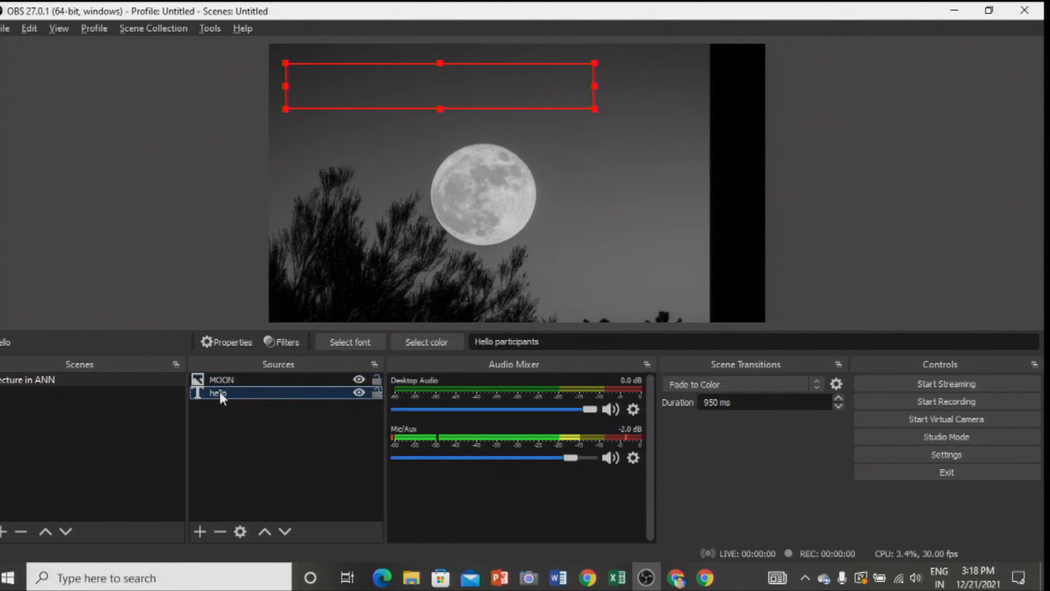
{"action": "left_click", "coordinate": [218, 373], "text": "ctrl"}
{"action": "left_click_drag", "start_coordinate": [219, 374], "coordinate": [217, 373]}
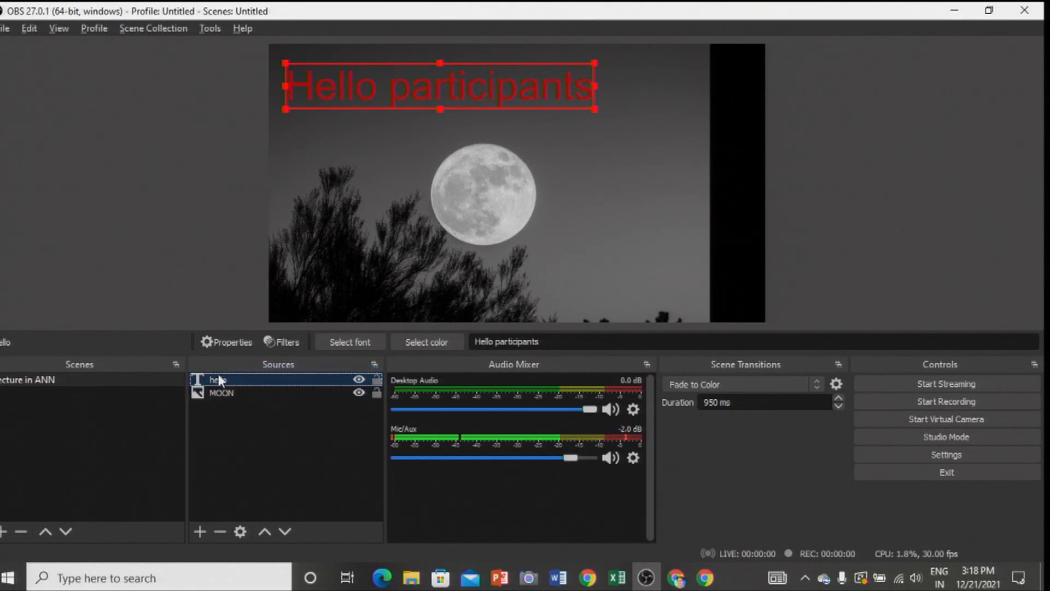
{"action": "left_click", "coordinate": [611, 169]}
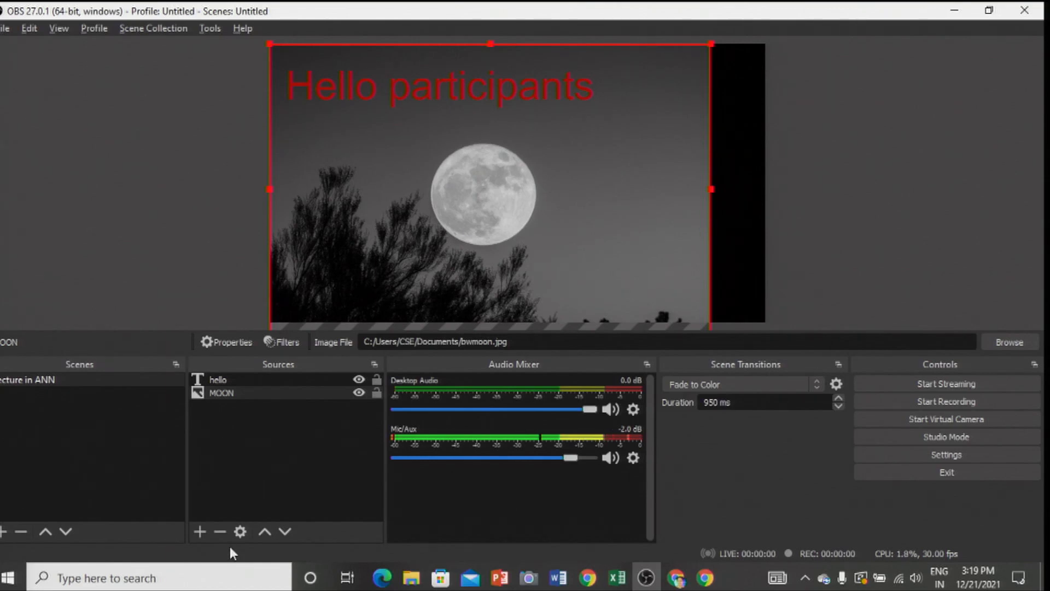
- Add a Video Capture Device source and place the webcam picture small in the canvas's lower-right corner
{"action": "left_click", "coordinate": [197, 531]}
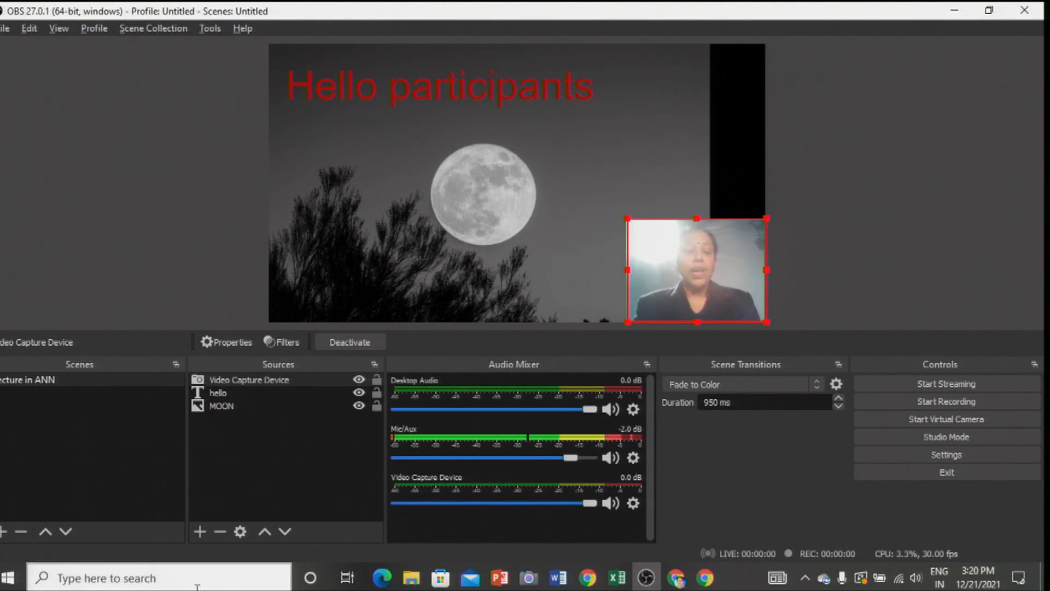
{"action": "left_click", "coordinate": [199, 532]}
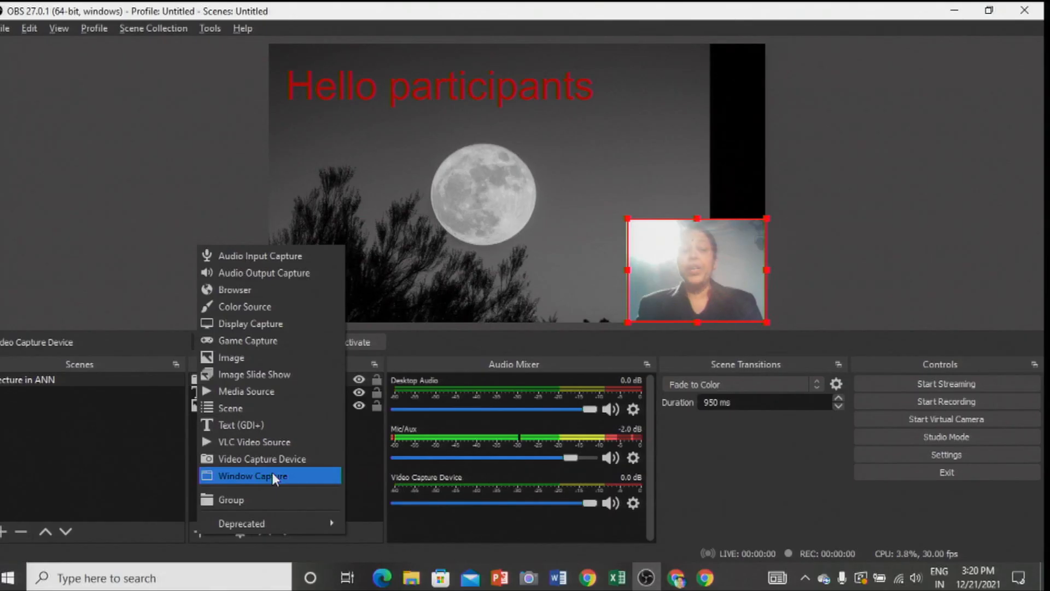
{"action": "left_click", "coordinate": [335, 147]}
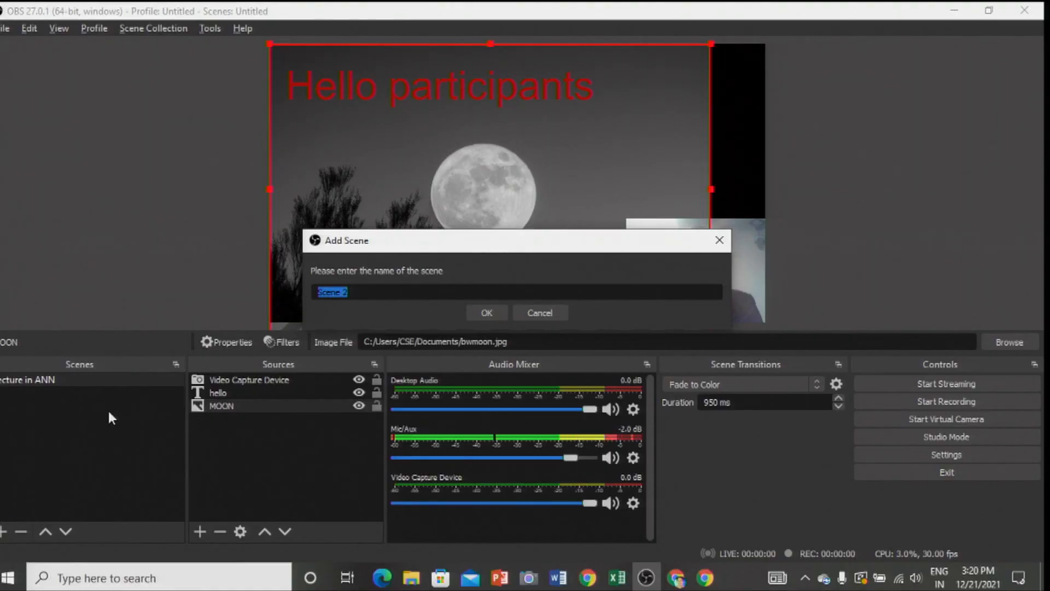
- Add a scene named Scene 2 and give it an image source that uses cameraman.png from the Documents folder
{"action": "left_click", "coordinate": [355, 292]}
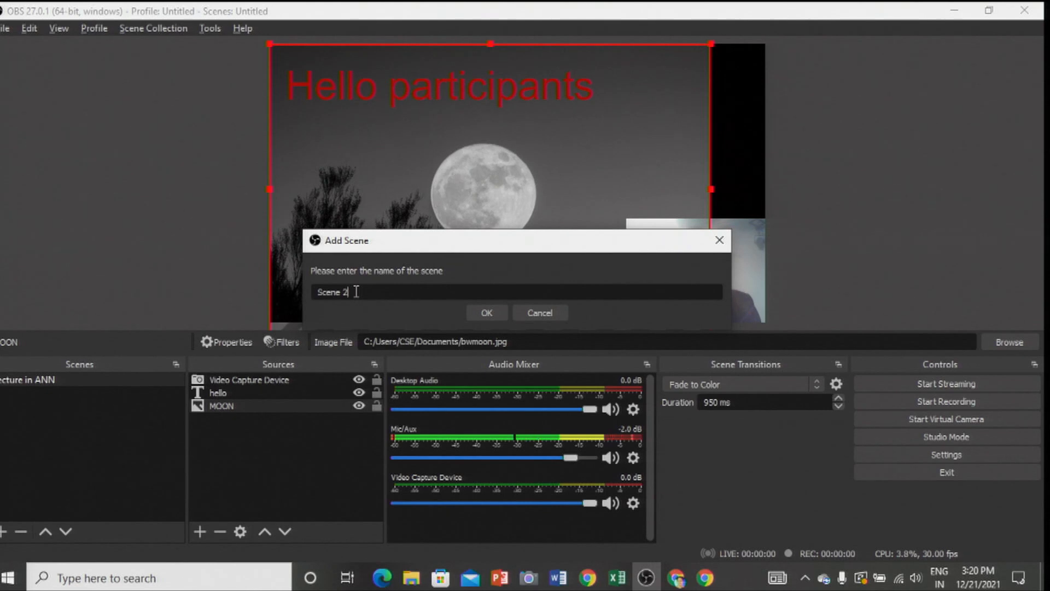
{"action": "left_click", "coordinate": [479, 312]}
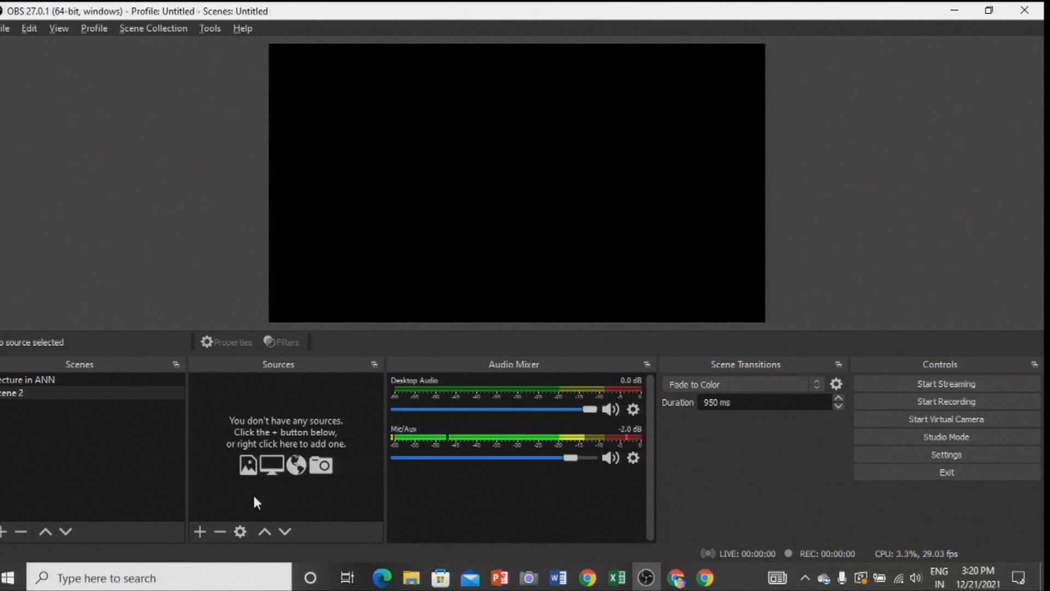
{"action": "left_click", "coordinate": [201, 531]}
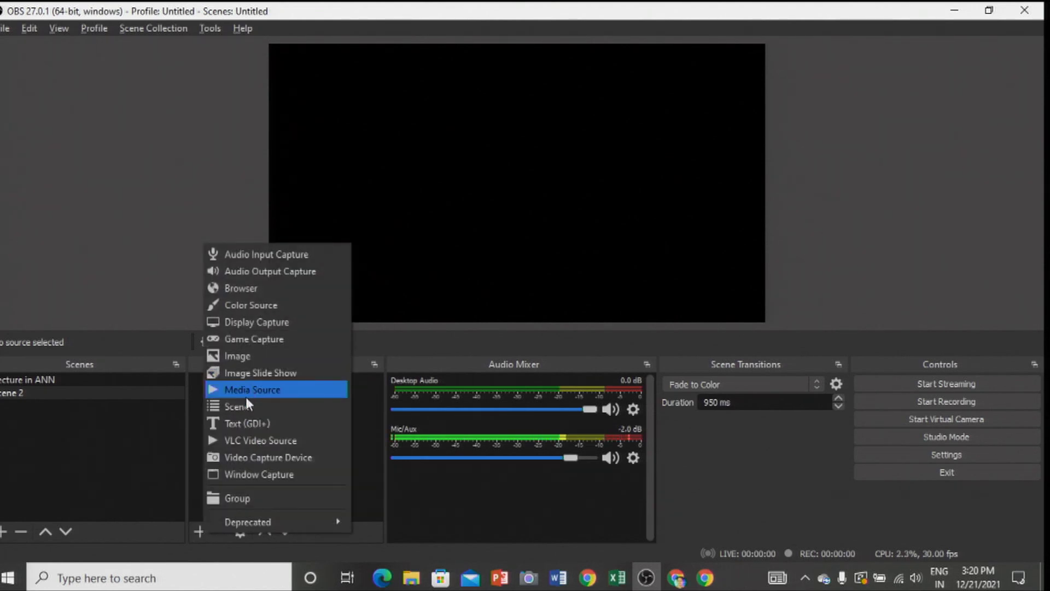
{"action": "left_click", "coordinate": [238, 357]}
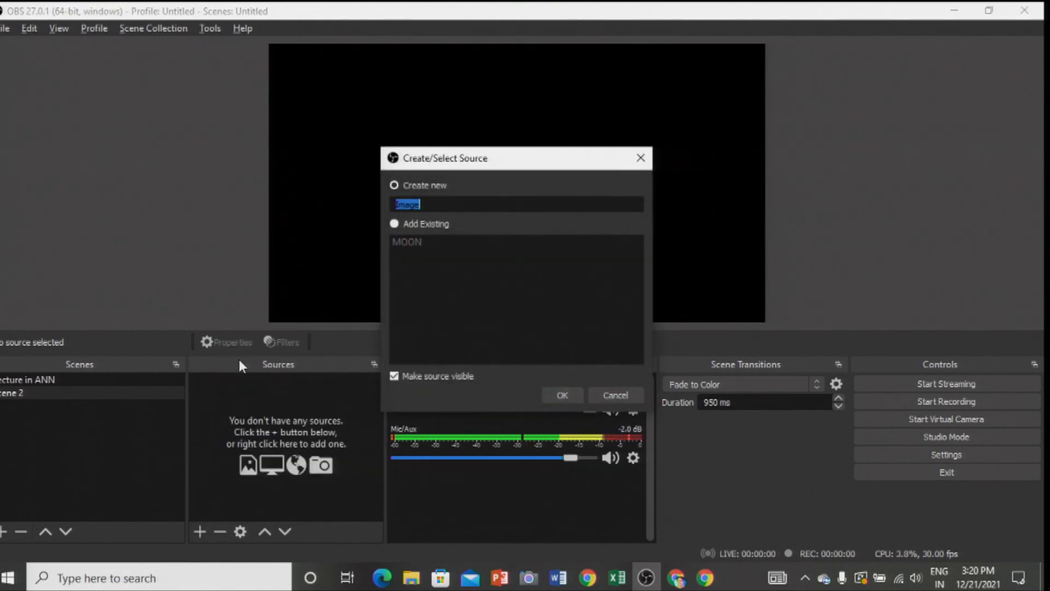
{"action": "left_click", "coordinate": [563, 394]}
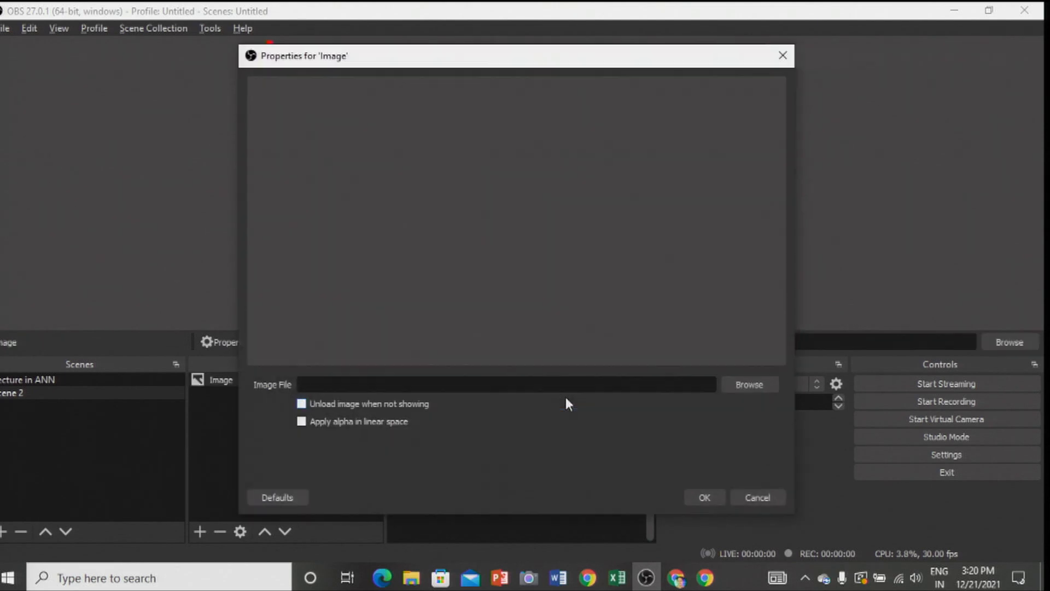
{"action": "left_click", "coordinate": [749, 385]}
{"action": "left_click_drag", "start_coordinate": [754, 166], "coordinate": [775, 296]}
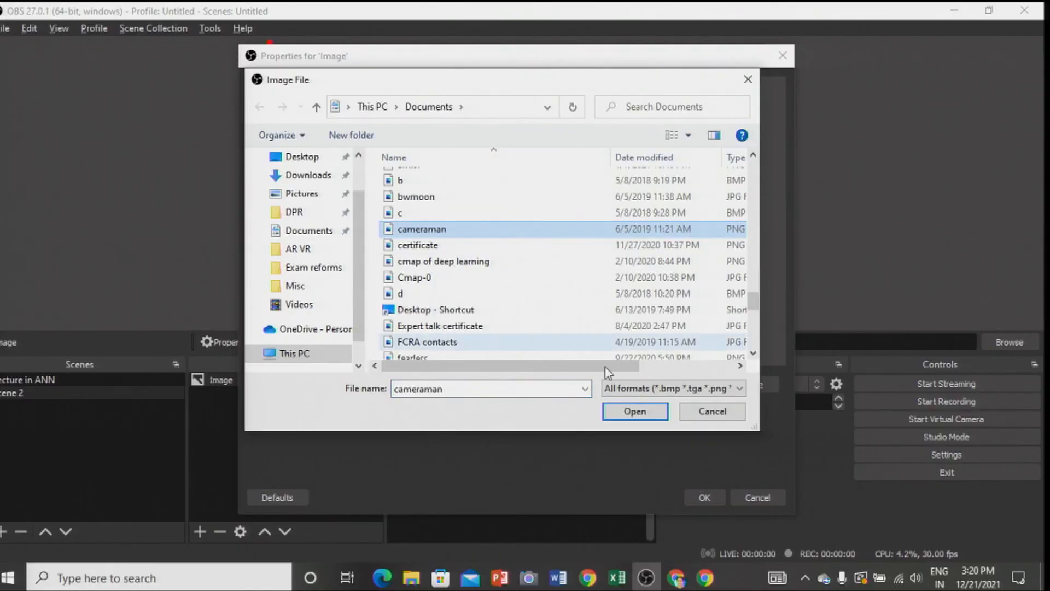
{"action": "left_click", "coordinate": [635, 411]}
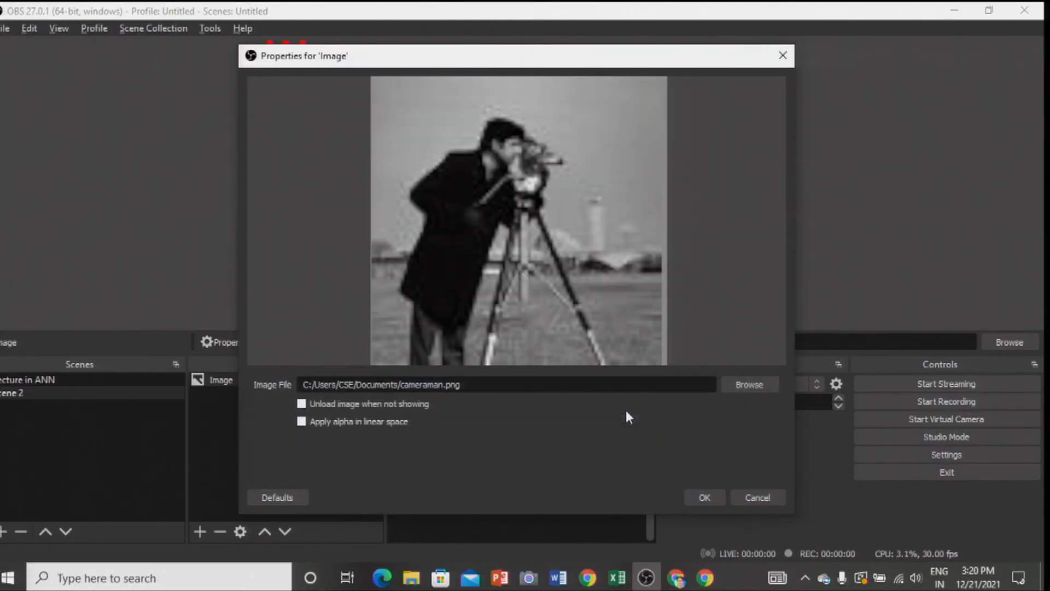
{"action": "left_click", "coordinate": [700, 497]}
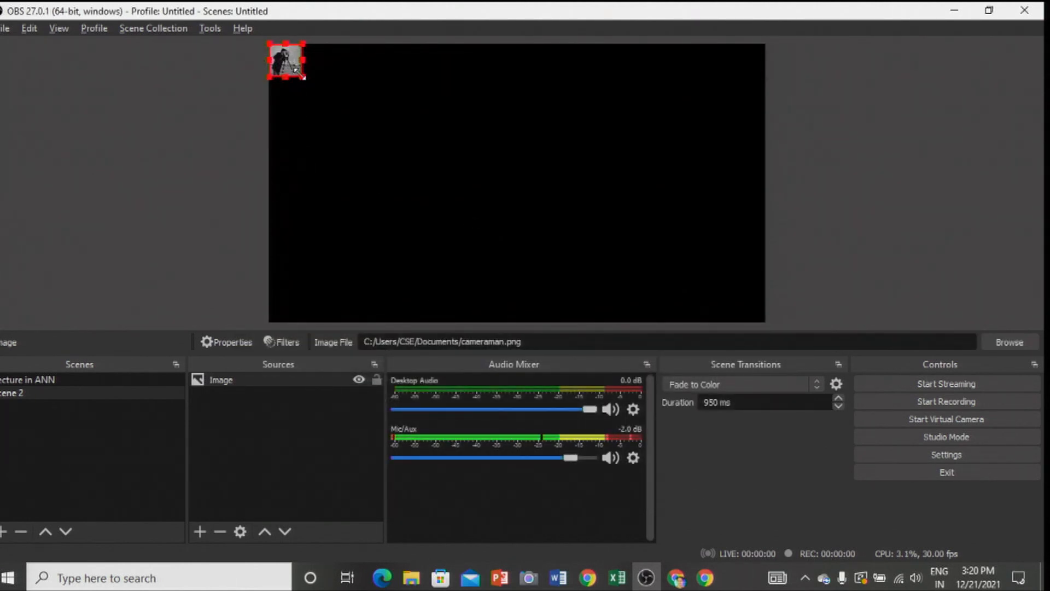
- Enlarge the cameraman image to the full canvas height and apply the Fit to screen transform to it
{"action": "left_click_drag", "start_coordinate": [302, 77], "coordinate": [547, 178]}
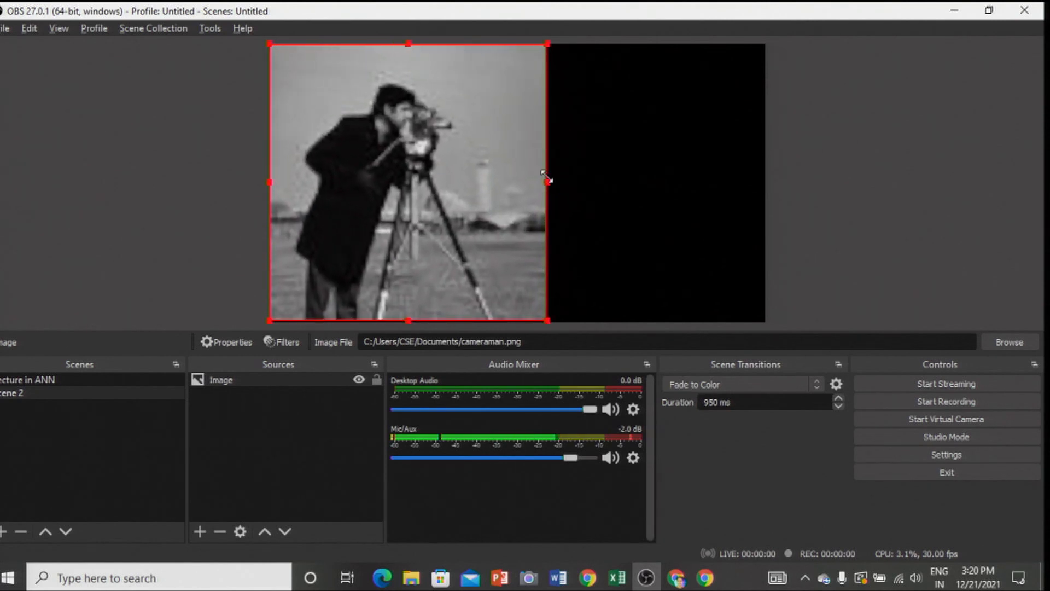
{"action": "right_click", "coordinate": [462, 147]}
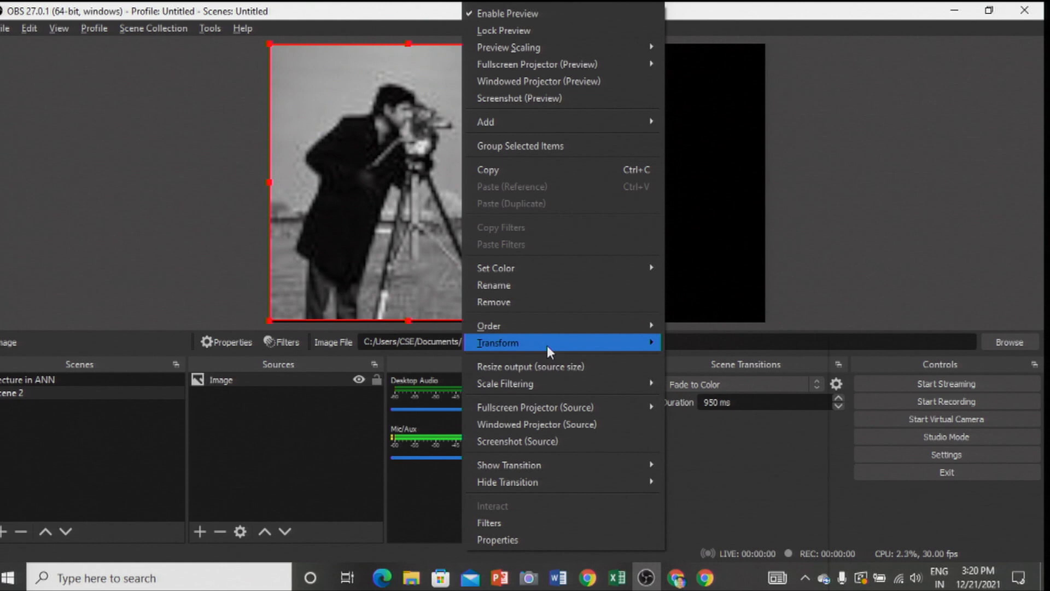
{"action": "mouse_move", "coordinate": [547, 345]}
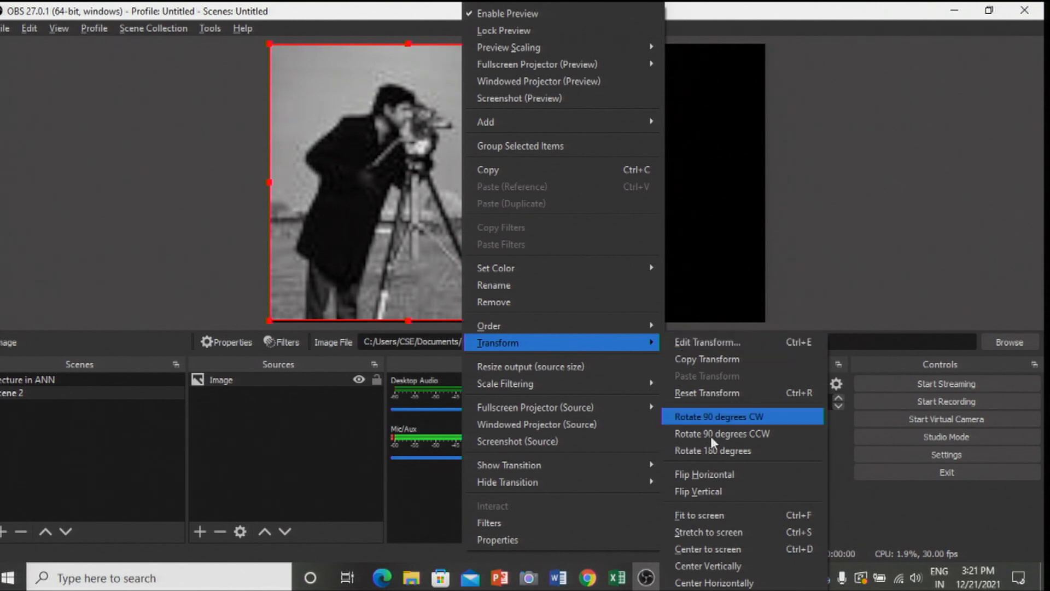
{"action": "left_click", "coordinate": [707, 517]}
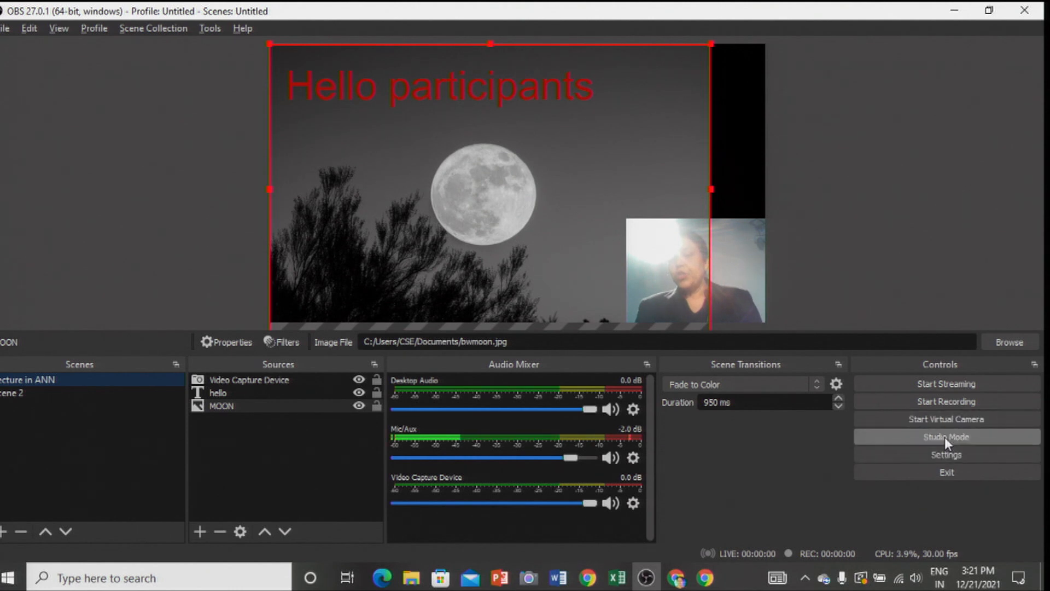
- Turn on Studio Mode and transition the program output manually from Scene 2 to the Lecture in ANN scene
{"action": "left_click", "coordinate": [944, 437]}
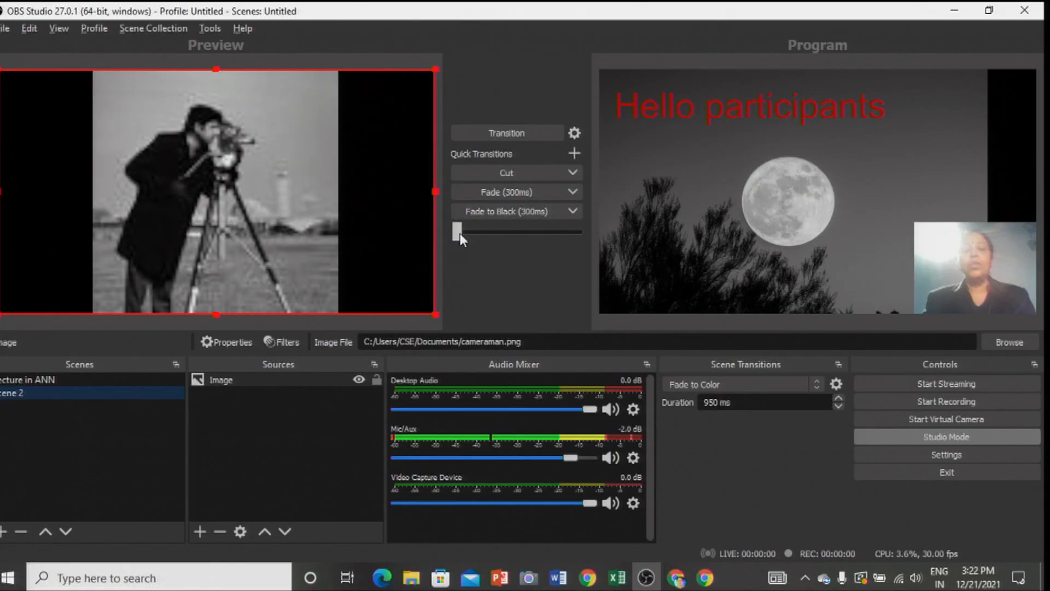
{"action": "left_click_drag", "start_coordinate": [459, 233], "coordinate": [582, 233]}
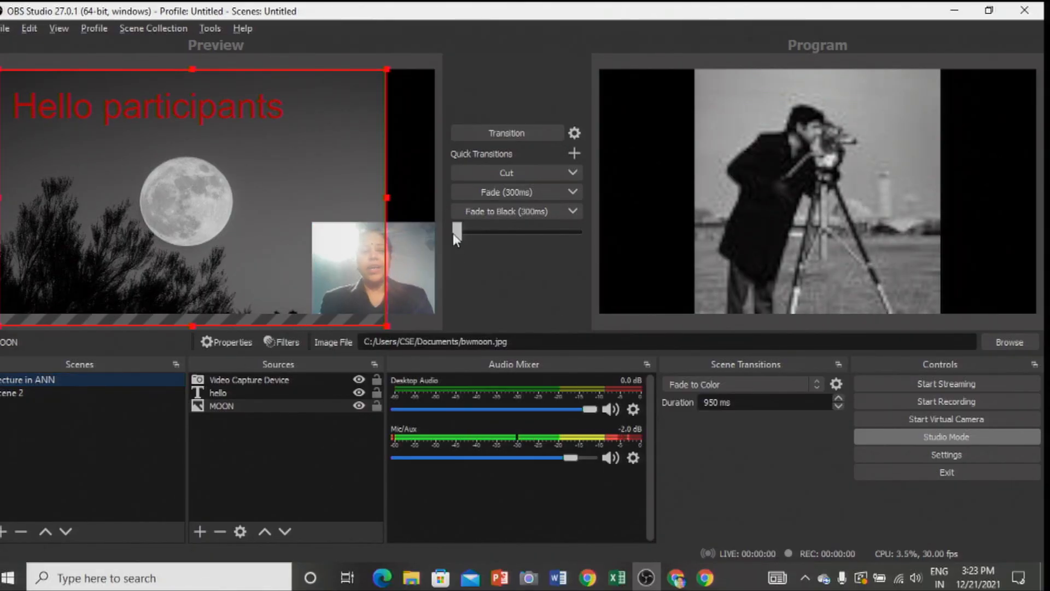
{"action": "left_click_drag", "start_coordinate": [453, 233], "coordinate": [598, 225]}
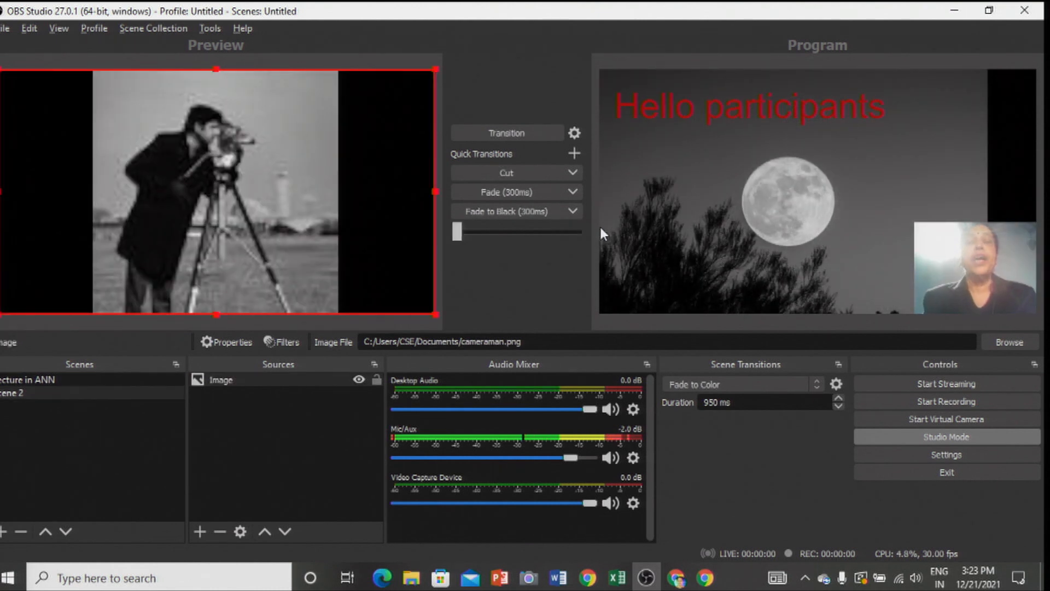
- Start recording and manually transition the program output from the Lecture in ANN scene to Scene 2
{"action": "left_click", "coordinate": [912, 402]}
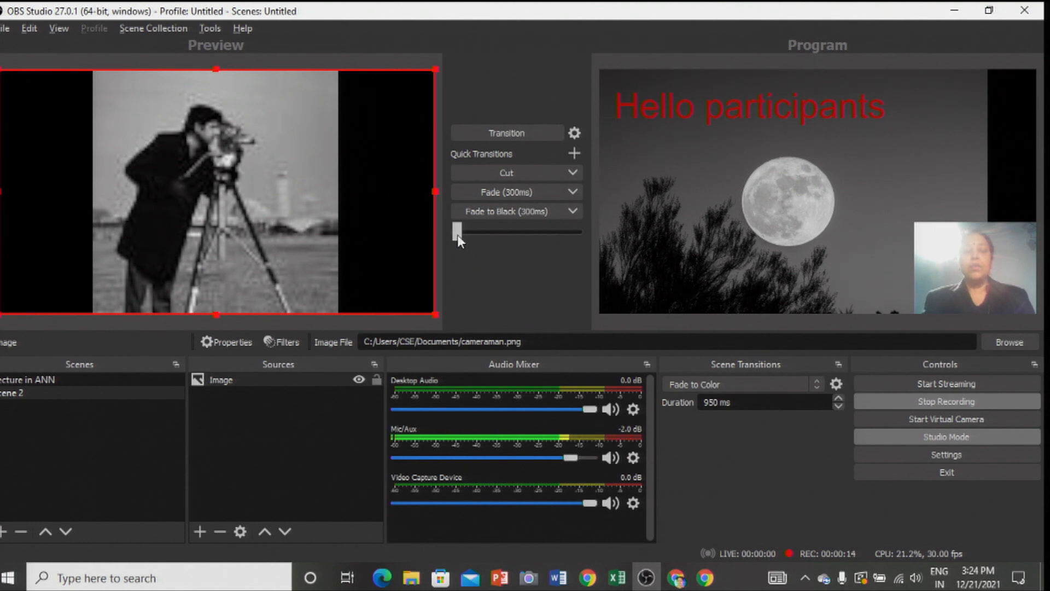
{"action": "left_click_drag", "start_coordinate": [560, 236], "coordinate": [594, 241]}
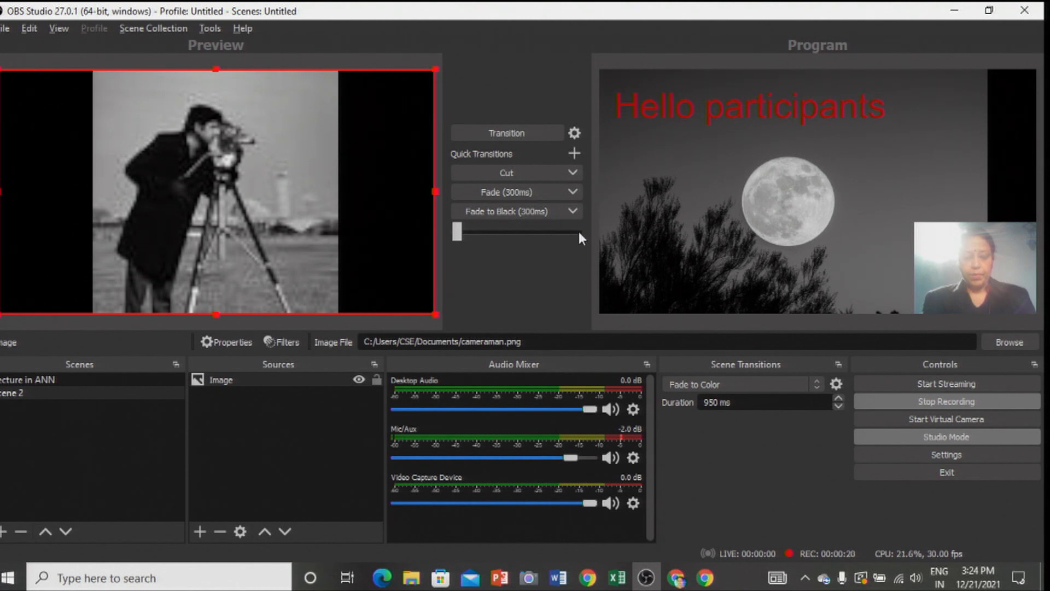
{"action": "left_click_drag", "start_coordinate": [459, 235], "coordinate": [563, 230]}
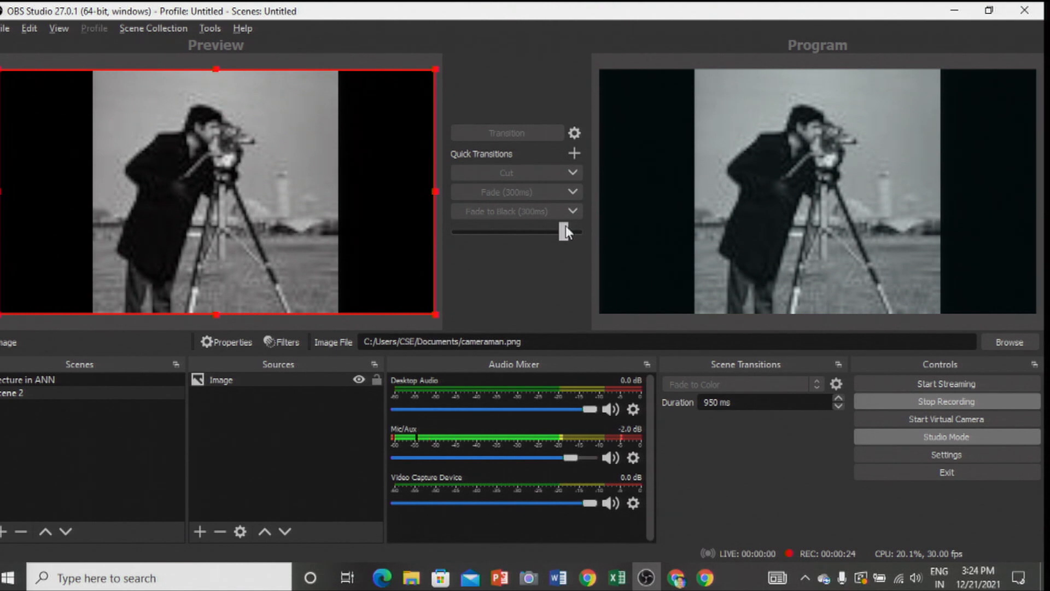